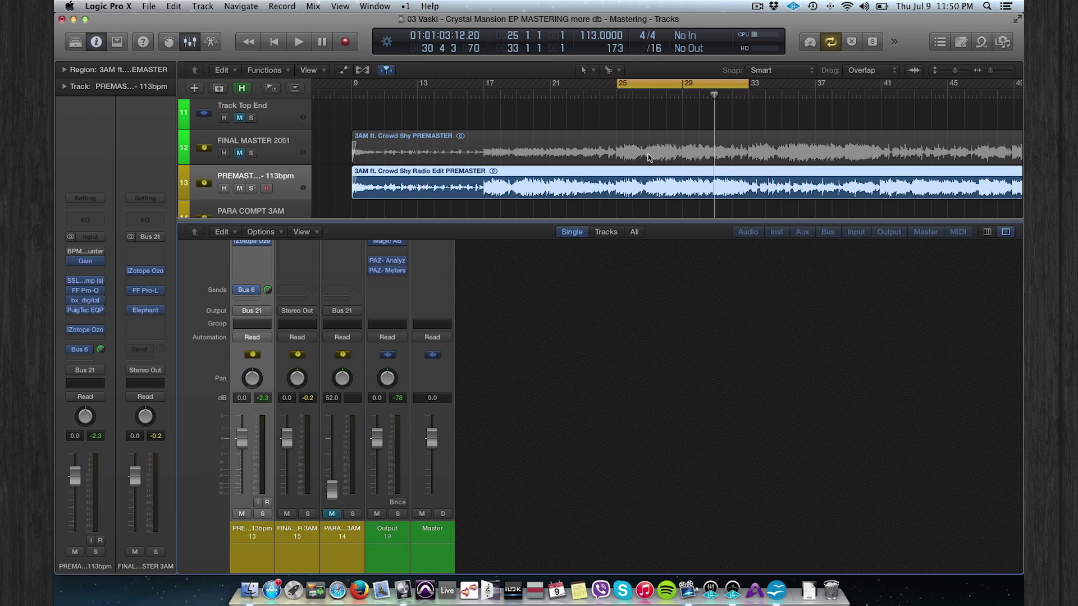
Play the looped section of the 3AM premaster with the full mastering chain active.
key(space)
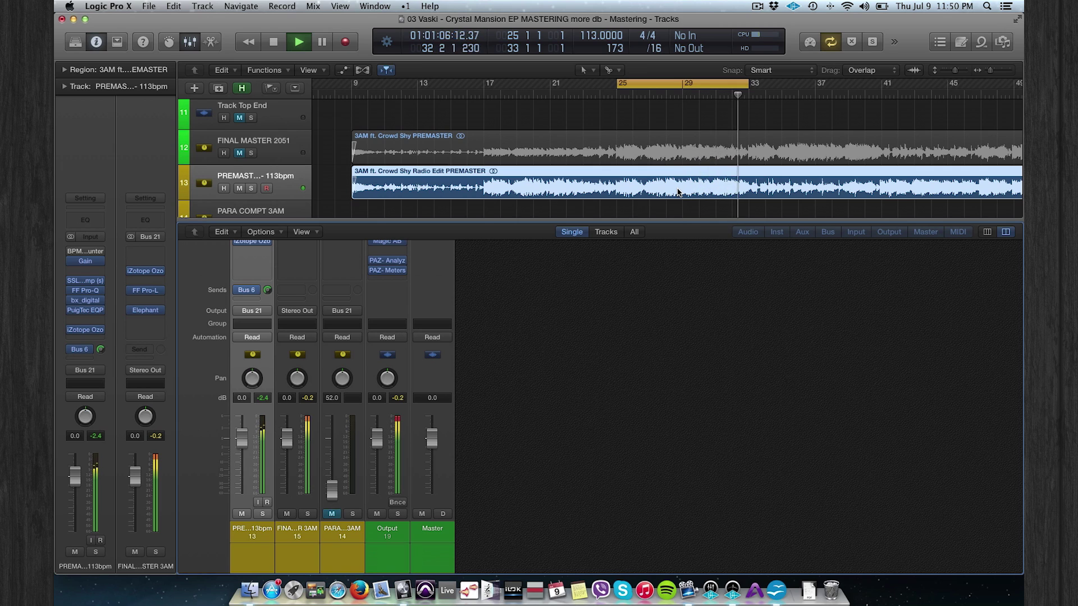
key(space)
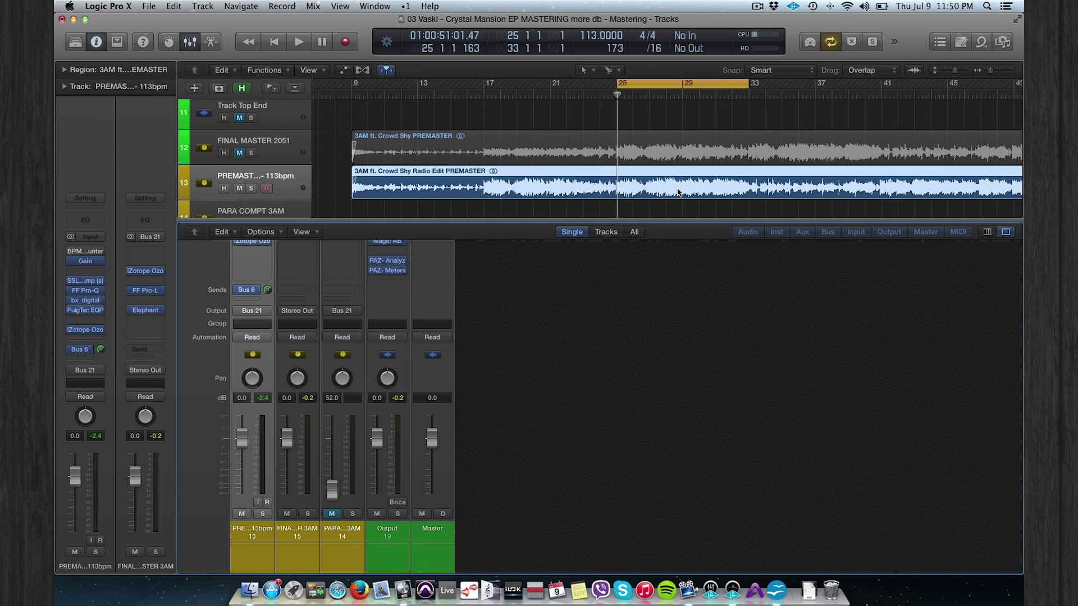
Bypass S1 Imager and CLA-76 on the PARA COMPT 3AM channel and Elephant, FF Pro-L and iZotope Ozone on the FINAL MASTER channel.
scroll(336, 322, up, 5)
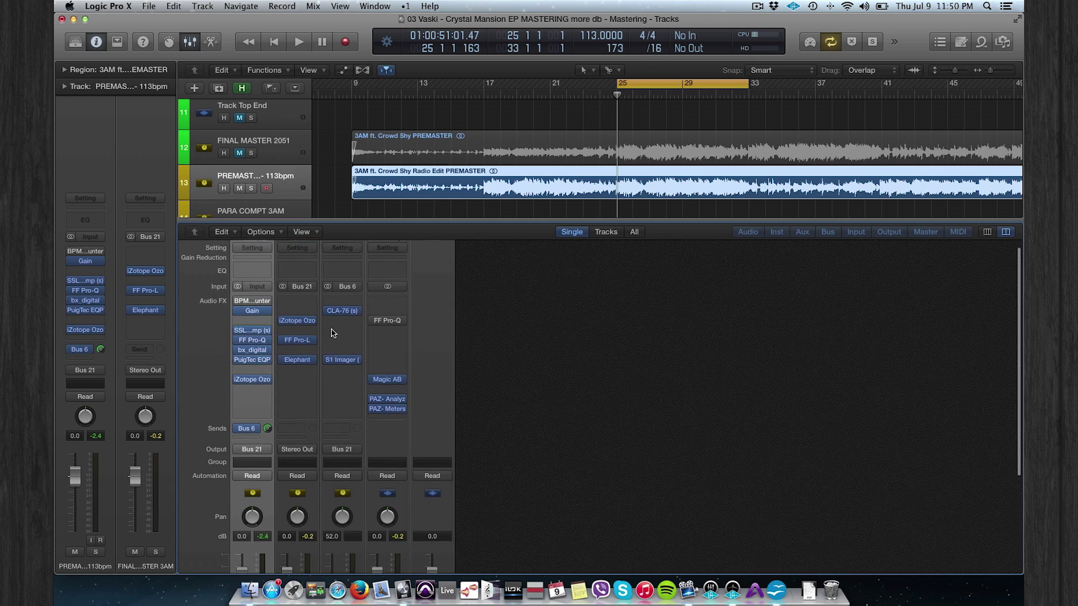
click(328, 360)
click(328, 311)
click(287, 360)
click(287, 340)
click(286, 320)
Bypass iZotope Ozone, PuigTec EQP, bx_digital, FF Pro-Q, SSLComp, Gain and the Bus 6 send on the PREMASTER 3AM channel.
click(238, 379)
click(239, 360)
click(238, 350)
click(239, 340)
mouse_move(235, 329)
click(235, 310)
click(237, 428)
Play the looped section from bar 25 to hear the premaster with the mastering plug-ins bypassed.
scroll(247, 424, down, 5)
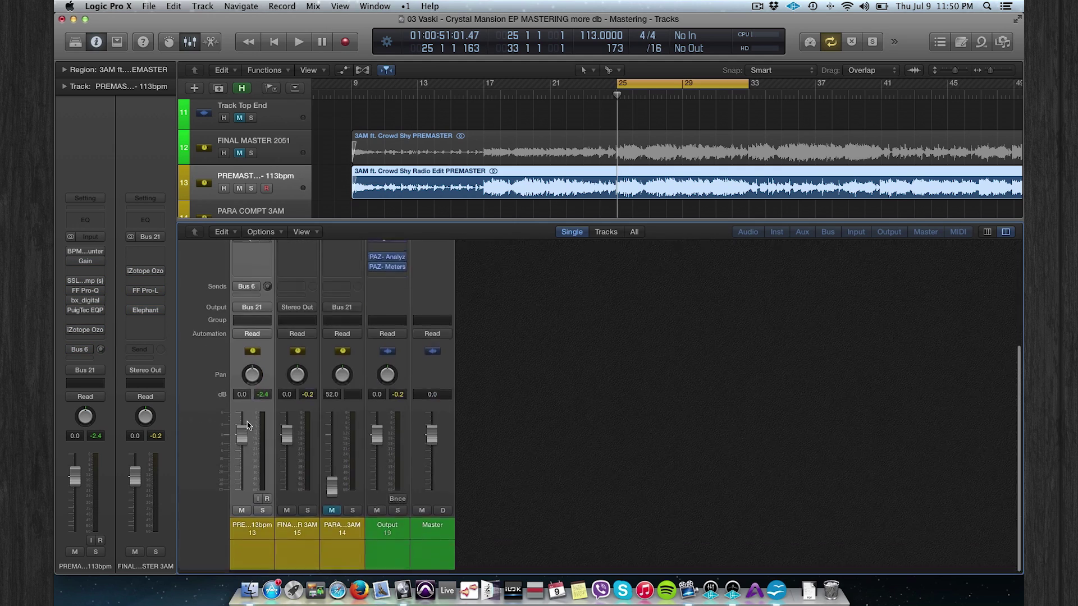
key(space)
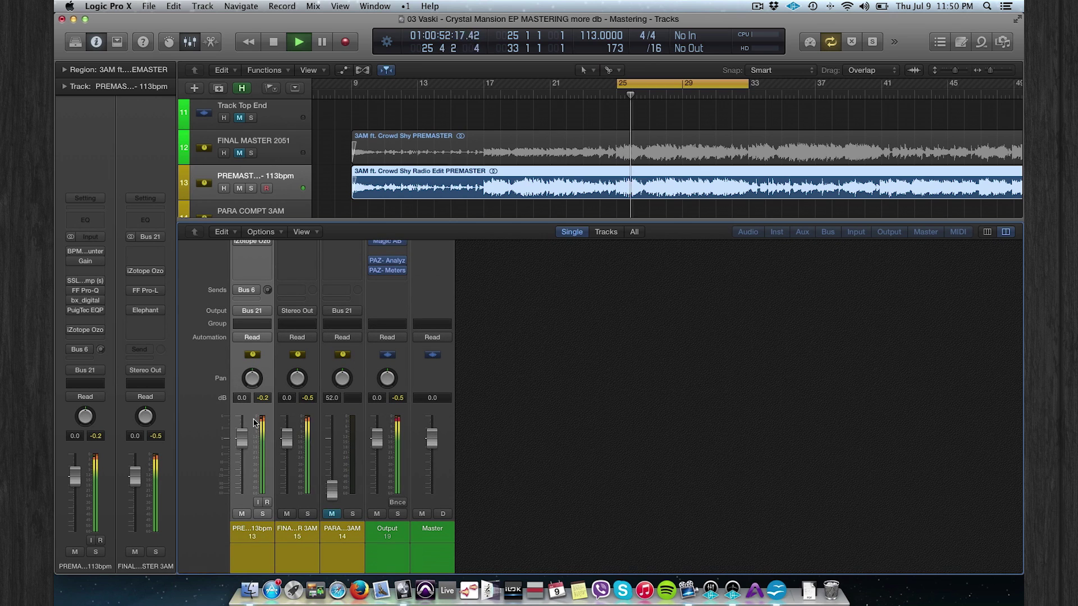
key(space)
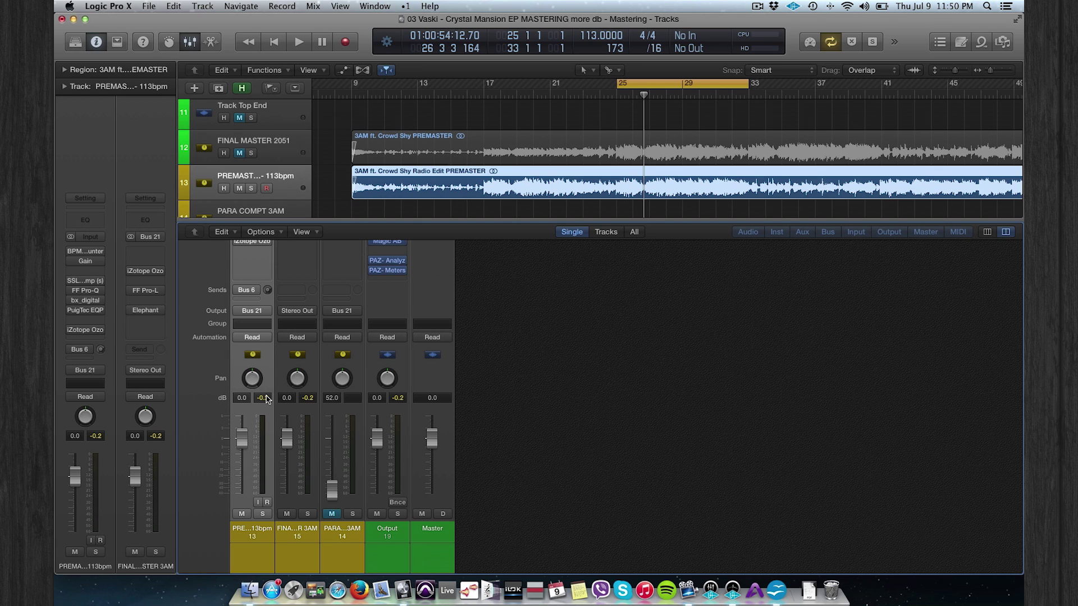
Re-enable Gain on the PREMASTER 3AM channel, move its window onto the empty mixer area and play the loop briefly through it.
scroll(268, 392, up, 5)
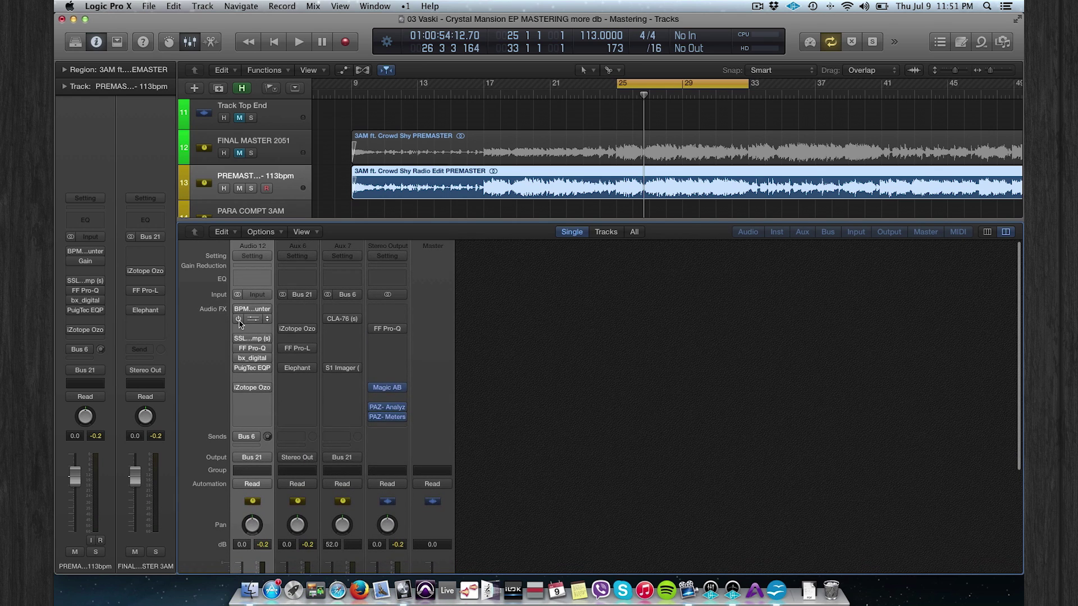
click(238, 319)
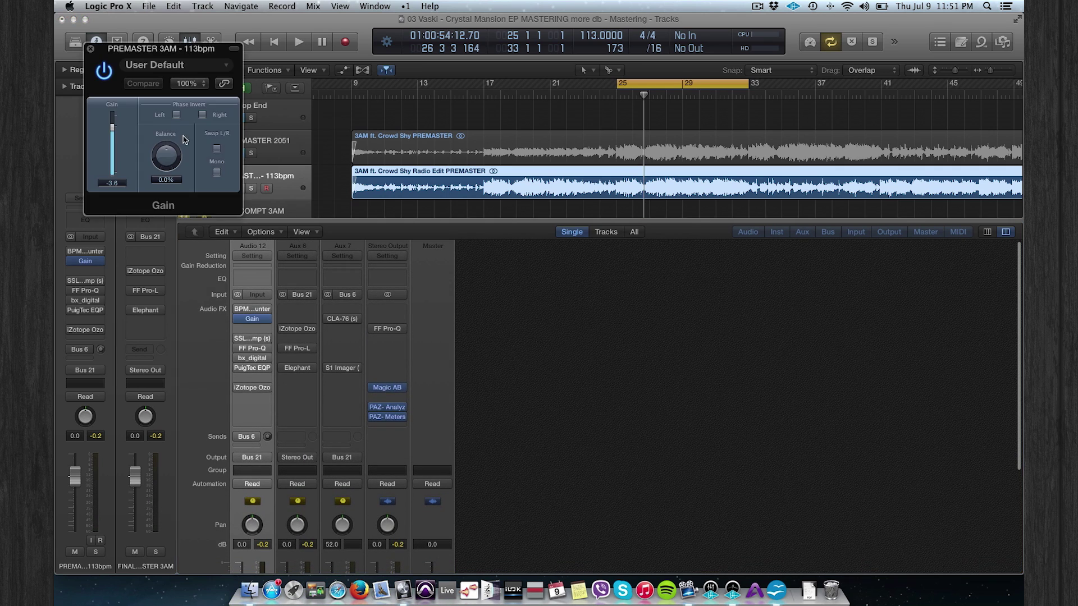
drag(166, 49, 736, 288)
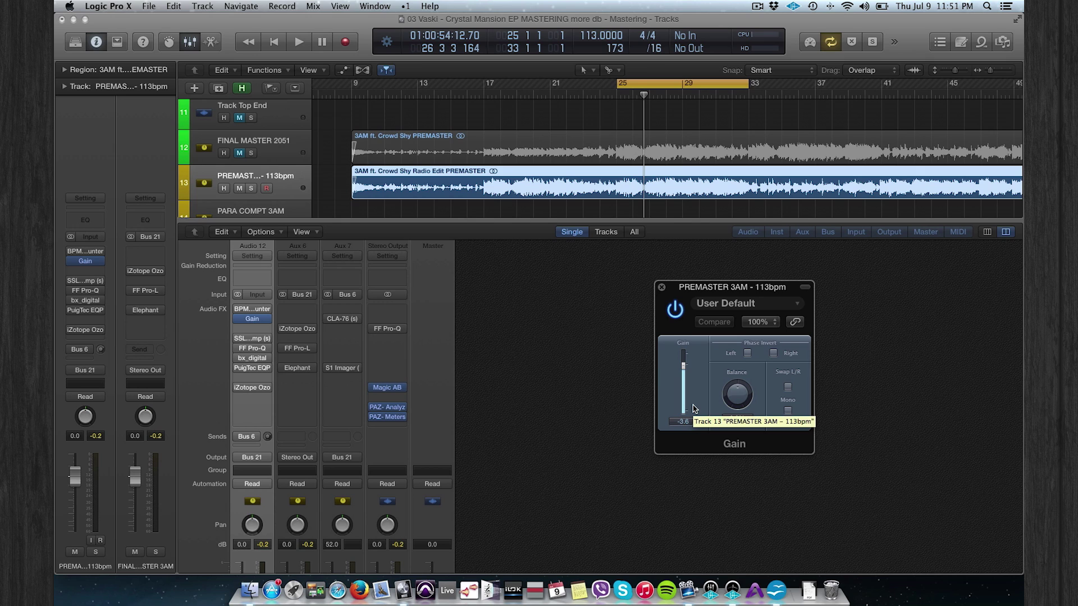
key(space)
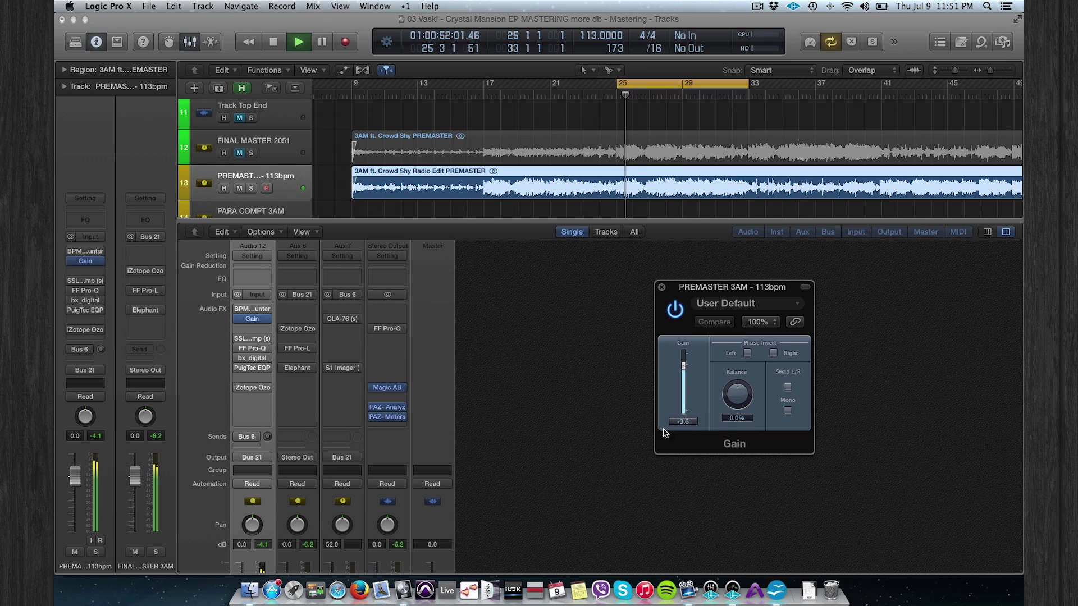
key(space)
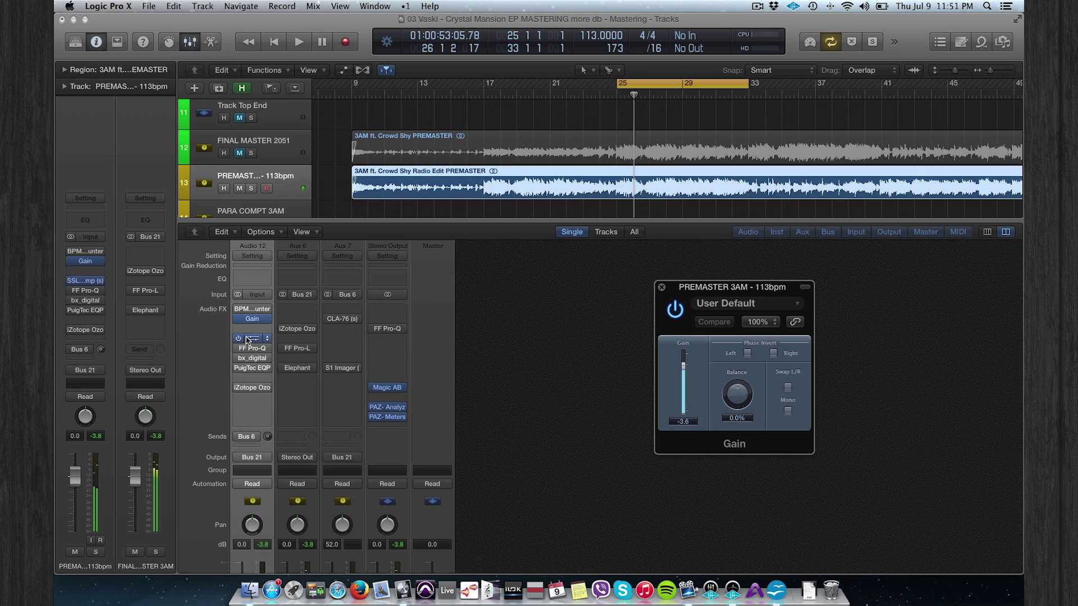
Re-enable the SSLComp bus compressor on the PREMASTER 3AM channel and arrange its window beside the Gain window.
click(252, 338)
drag(171, 51, 566, 182)
drag(708, 288, 781, 252)
mouse_move(524, 408)
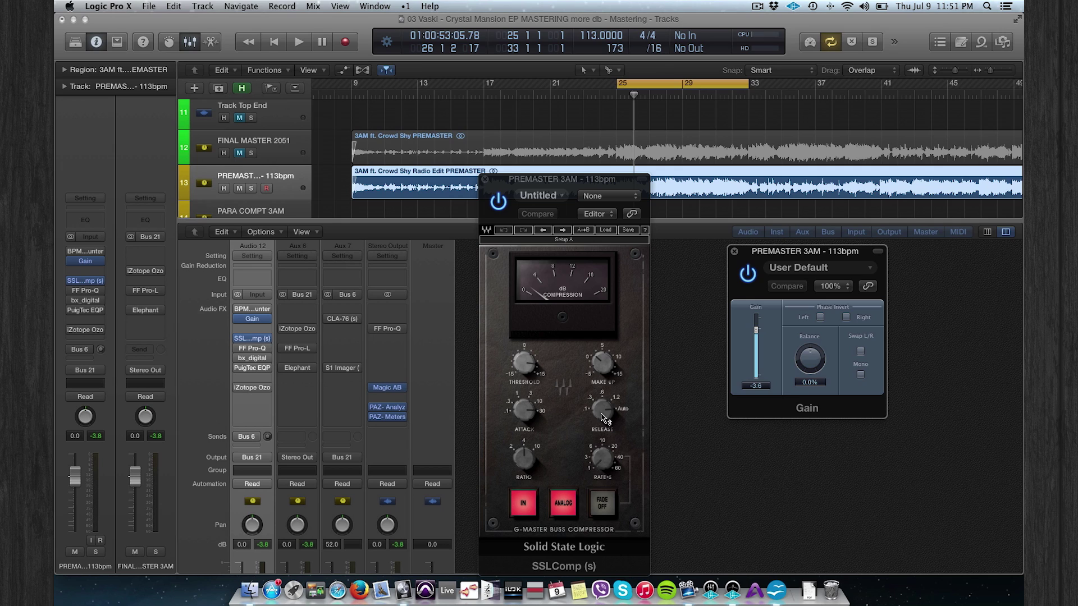
mouse_move(611, 414)
Play the loop and compare the sound with SSLComp bypassed and active.
key(space)
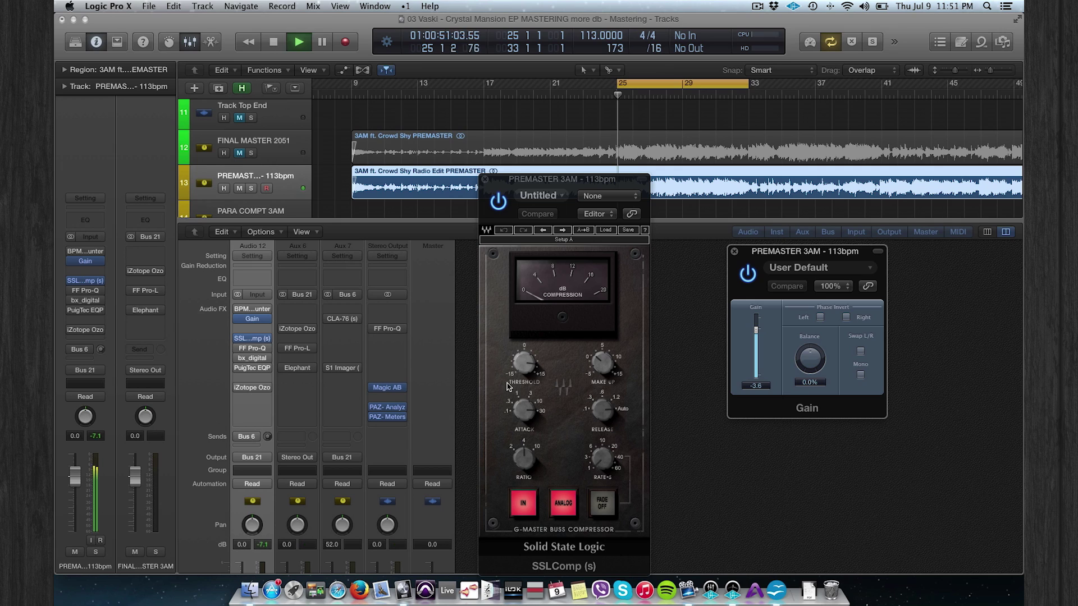
click(498, 203)
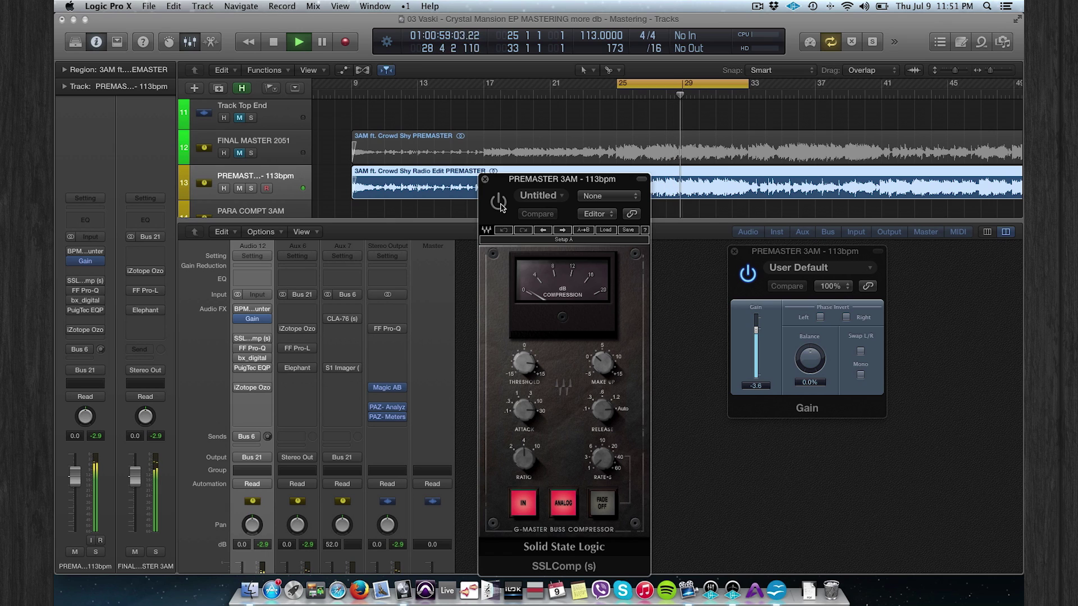
click(499, 203)
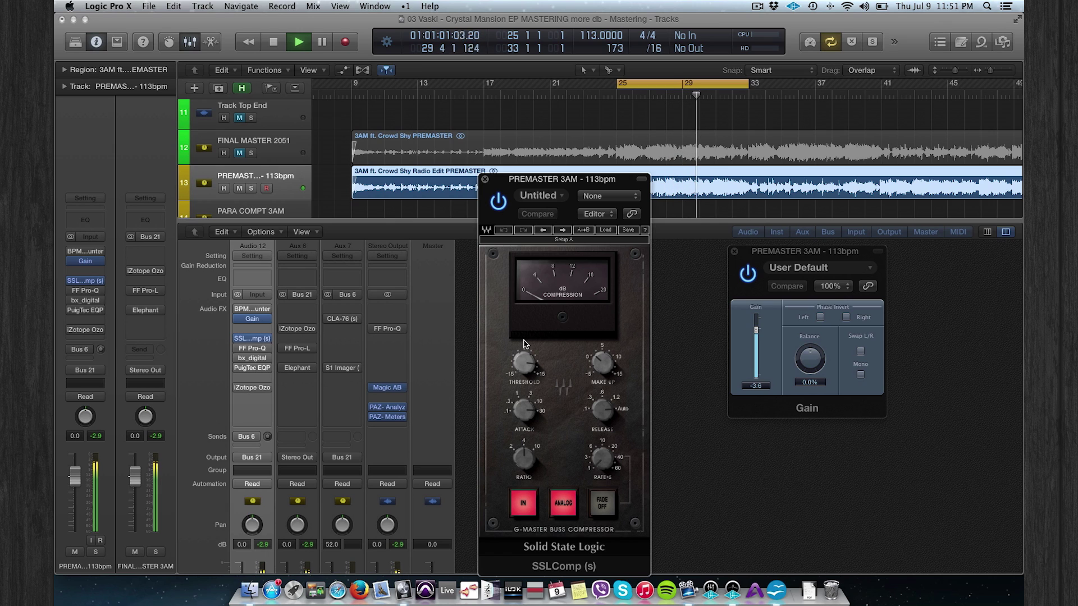
Try a much faster attack on SSLComp during playback, return the attack to 30 ms and stop playback.
mouse_move(532, 431)
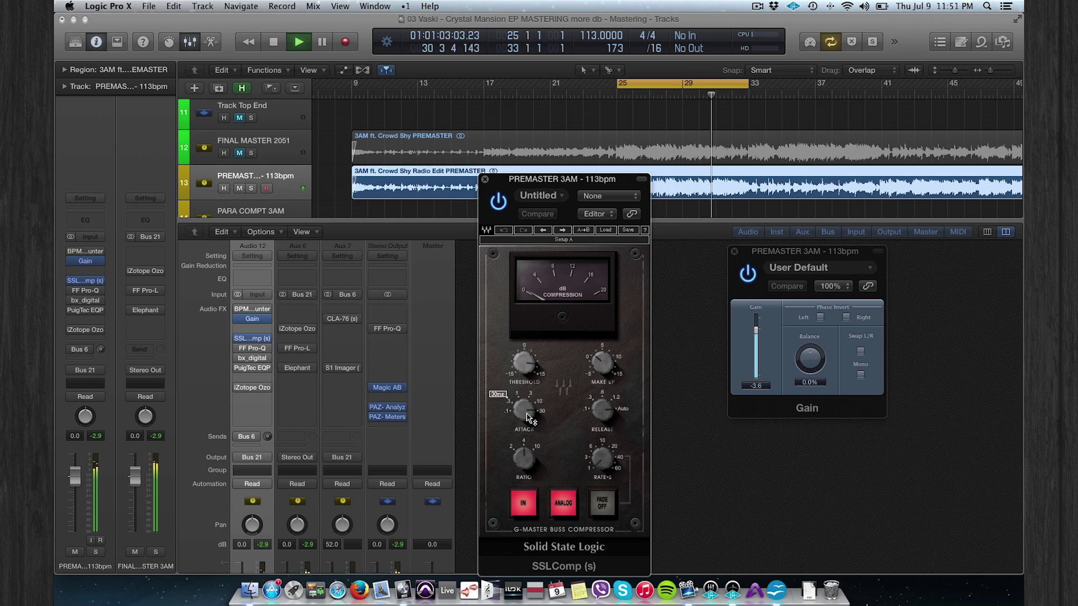
drag(524, 410, 524, 438)
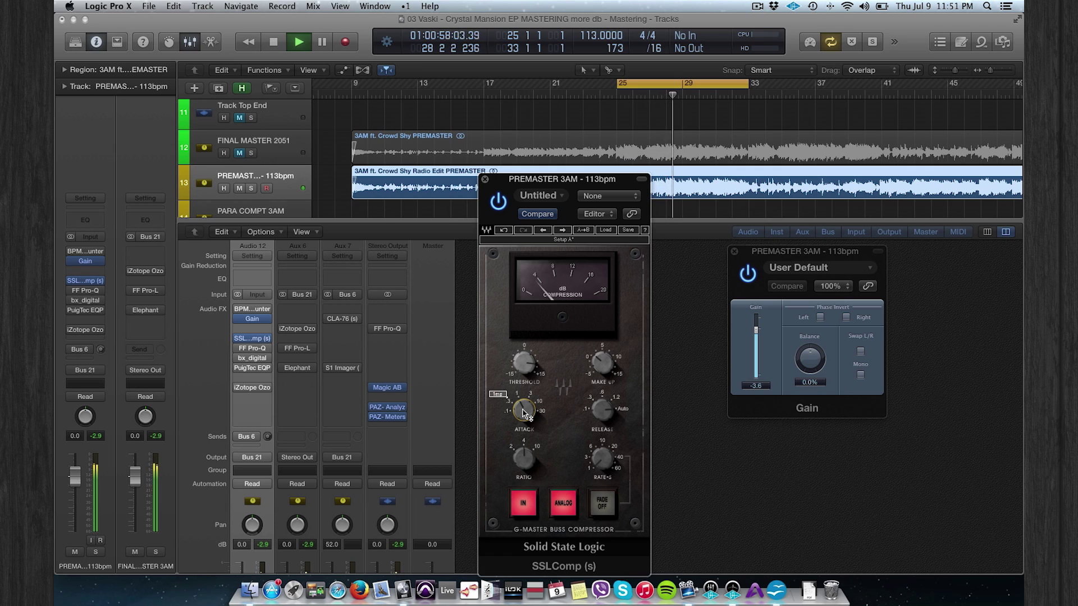
drag(525, 413, 525, 387)
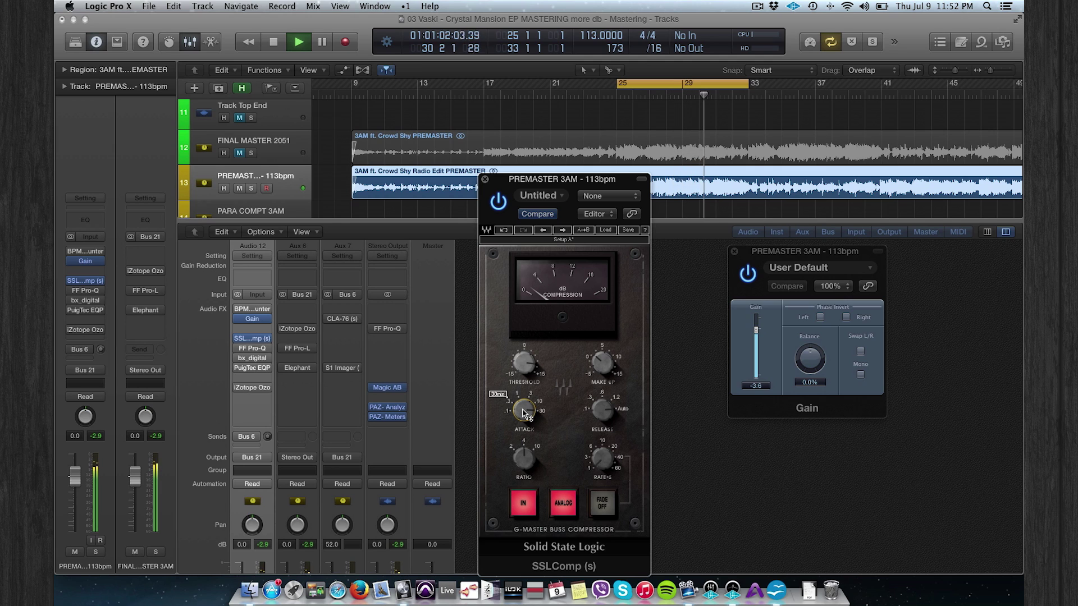
key(space)
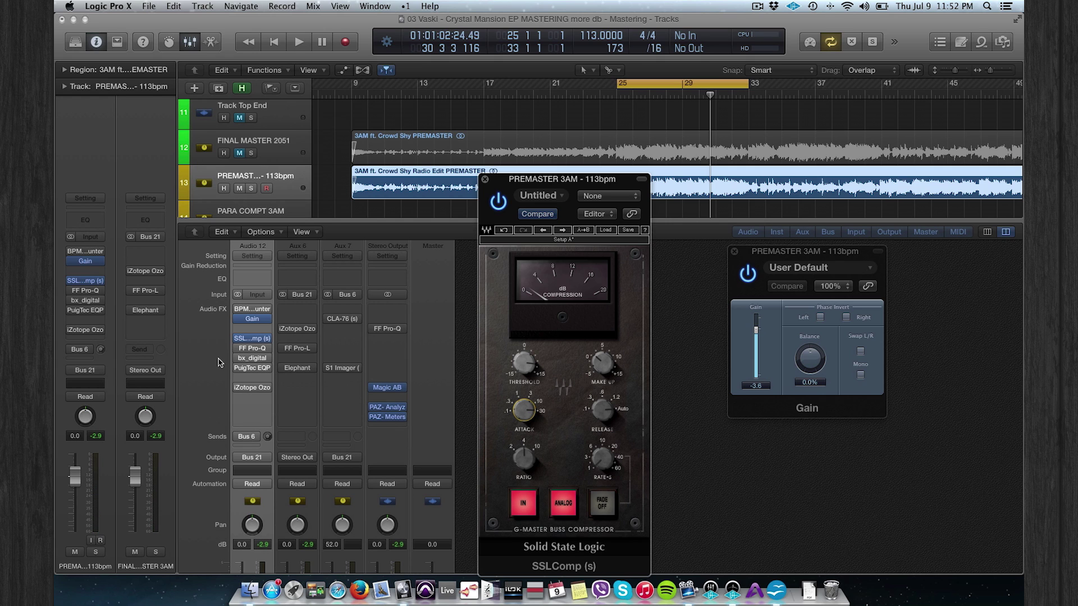
Re-enable FF Pro-Q on the PREMASTER 3AM channel, close the compressor window and examine the equalizer's mid and side low-cut bands.
click(246, 349)
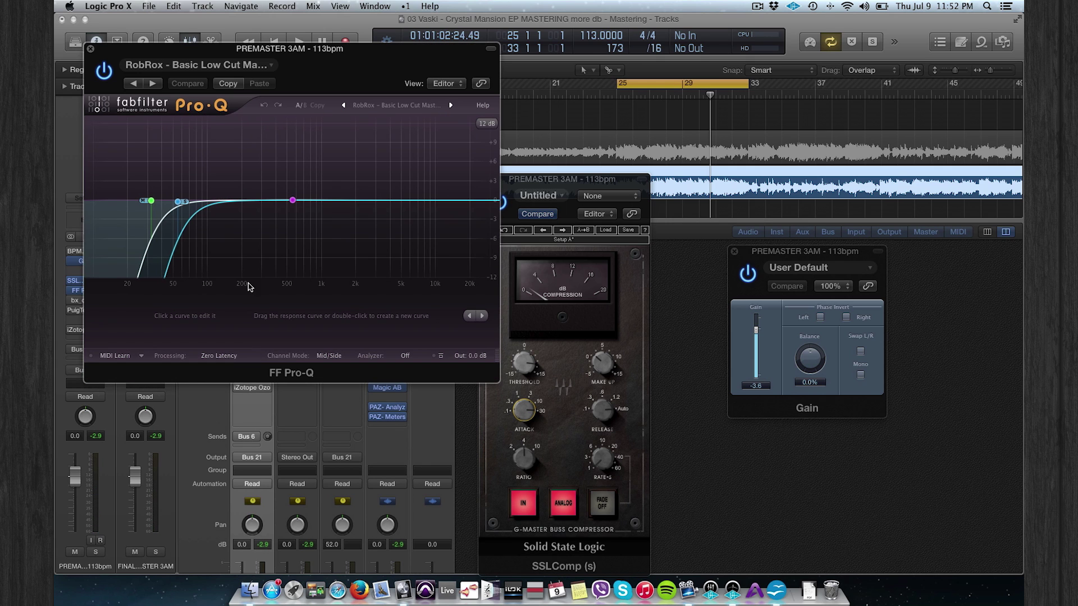
drag(239, 51, 724, 102)
click(485, 180)
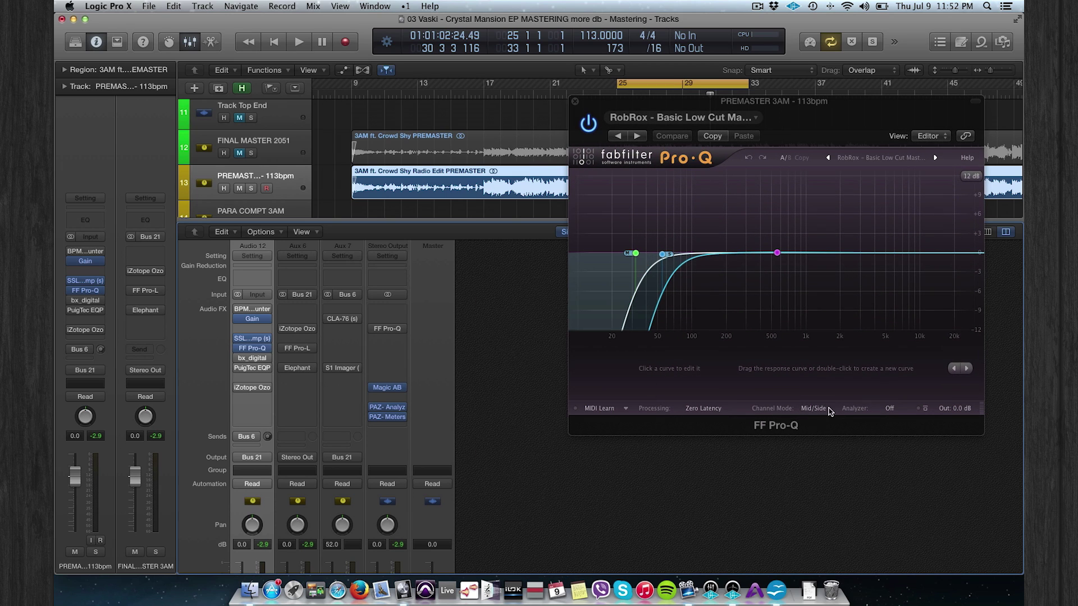
click(635, 254)
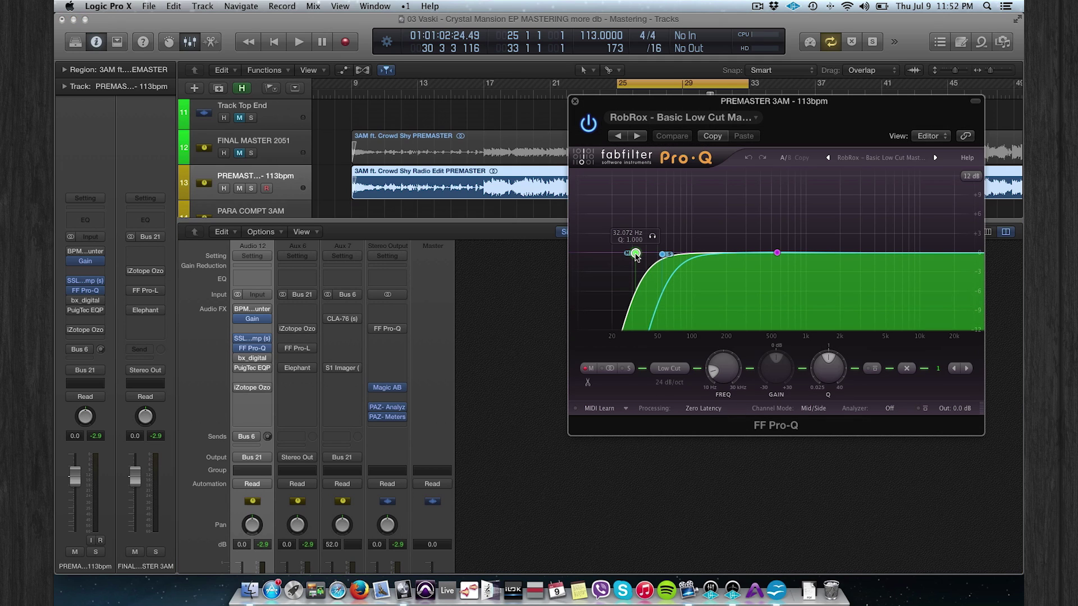
click(663, 254)
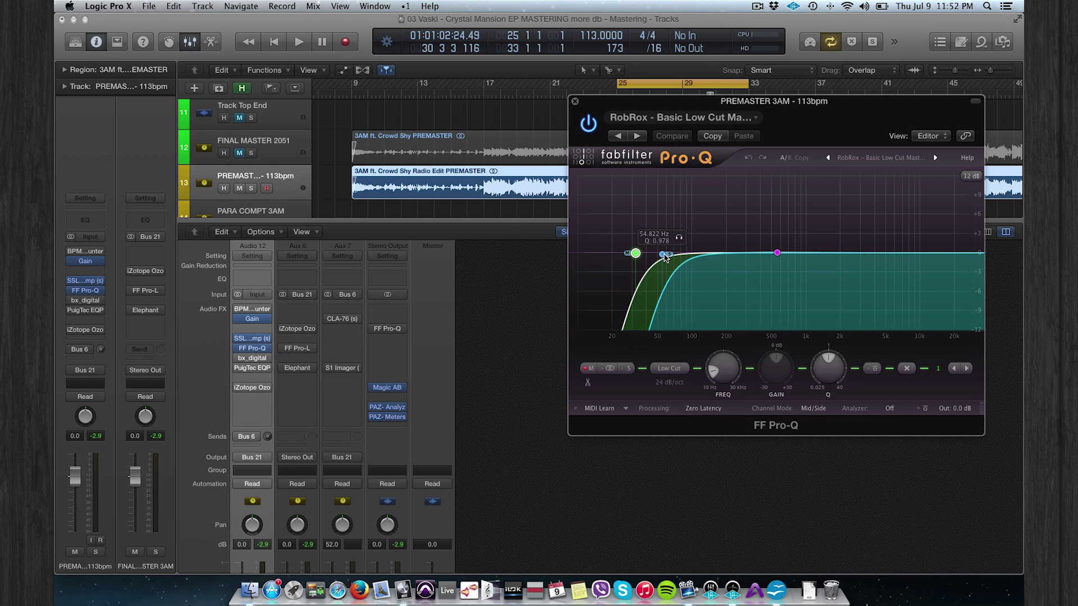
click(634, 253)
click(575, 102)
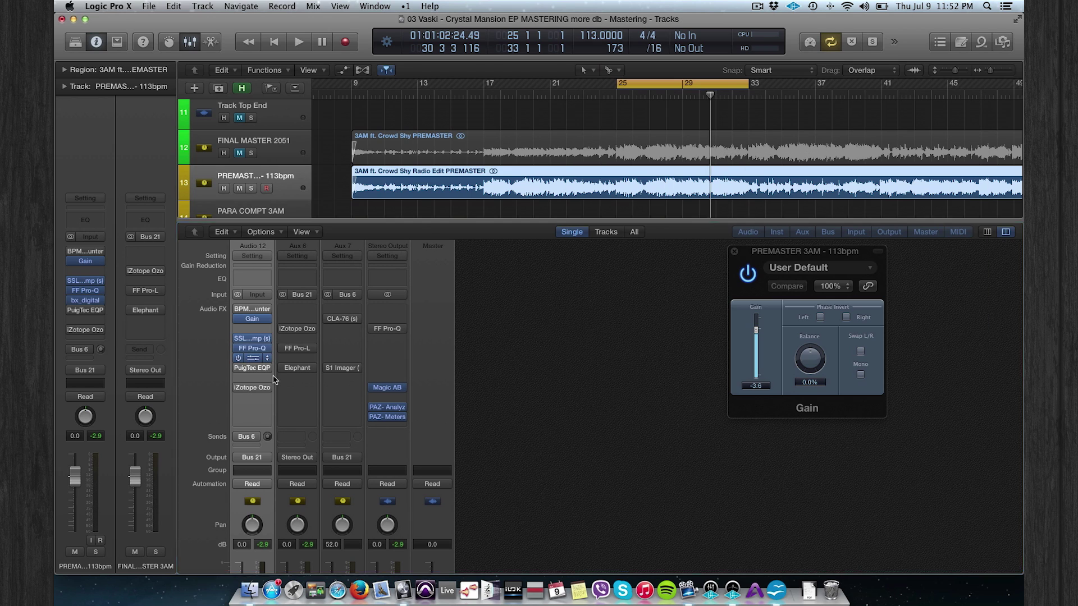
Re-enable bx_digital V2 on the PREMASTER 3AM channel and audition its mono-section MF band off and on during playback.
click(253, 358)
drag(297, 56, 596, 45)
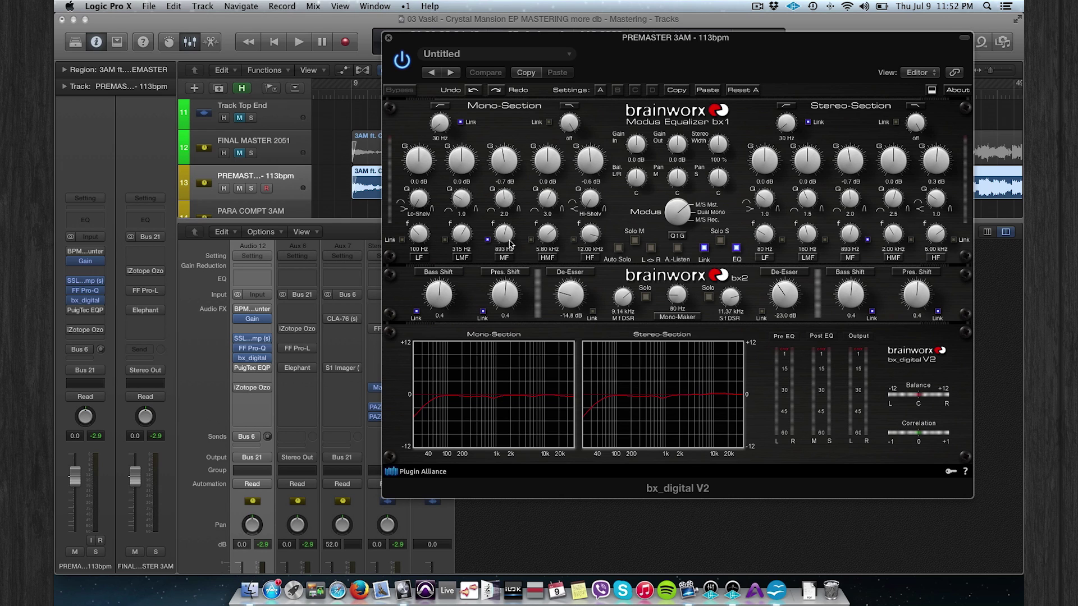
key(space)
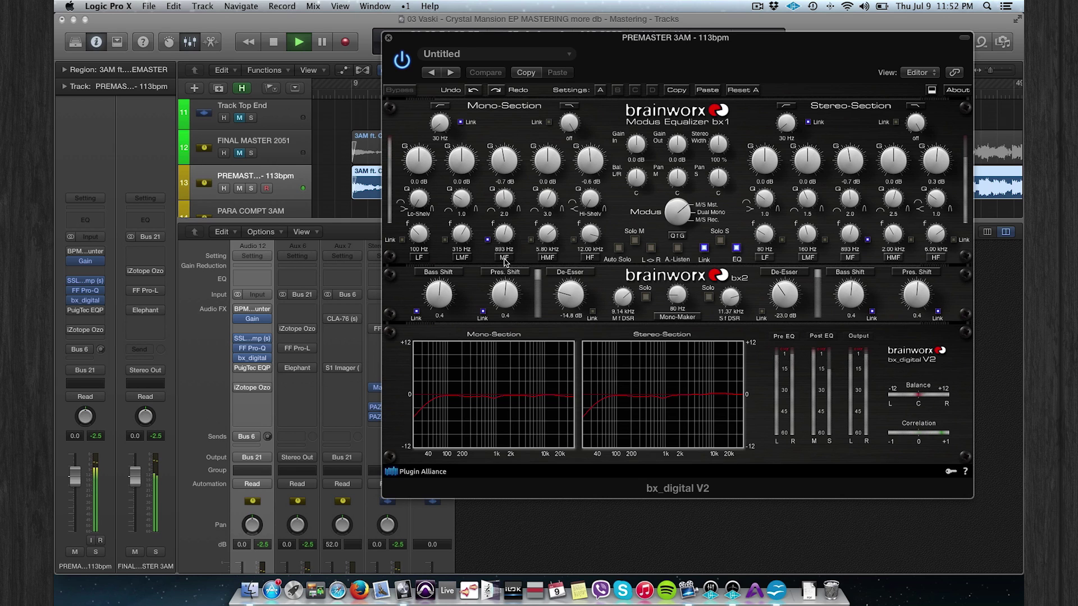
click(504, 258)
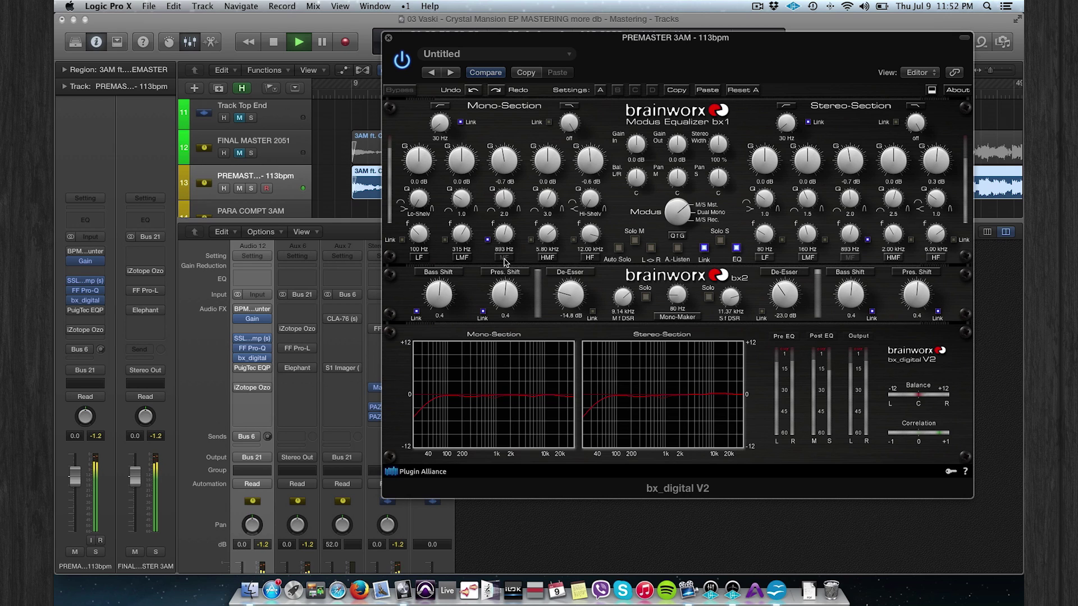
click(504, 258)
Compare the sound with the whole bx_digital V2 bypassed and active, stop playback and close its window.
click(402, 59)
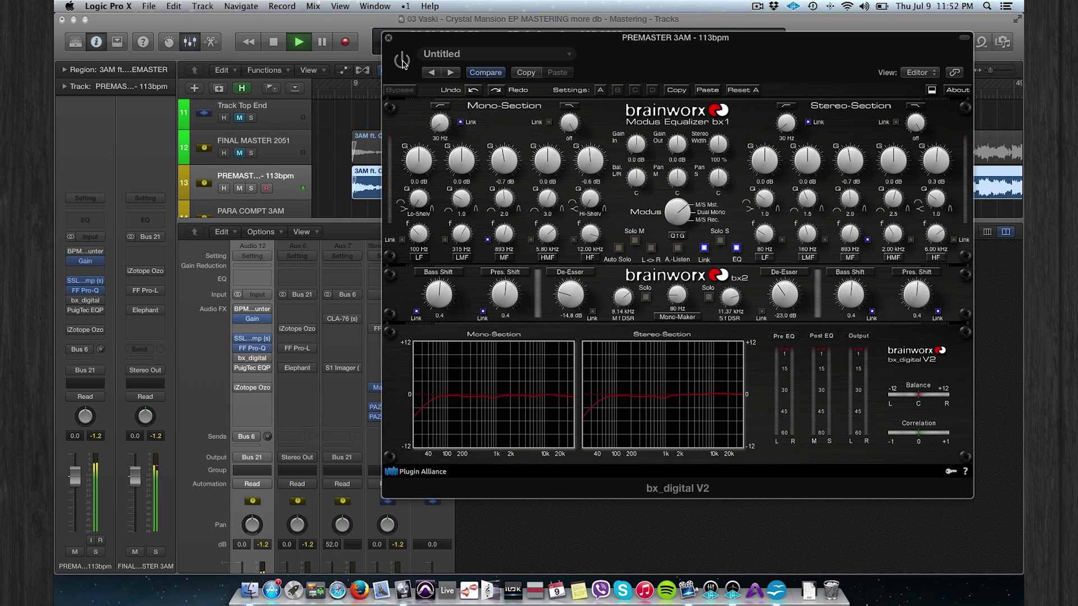
key(space)
click(388, 38)
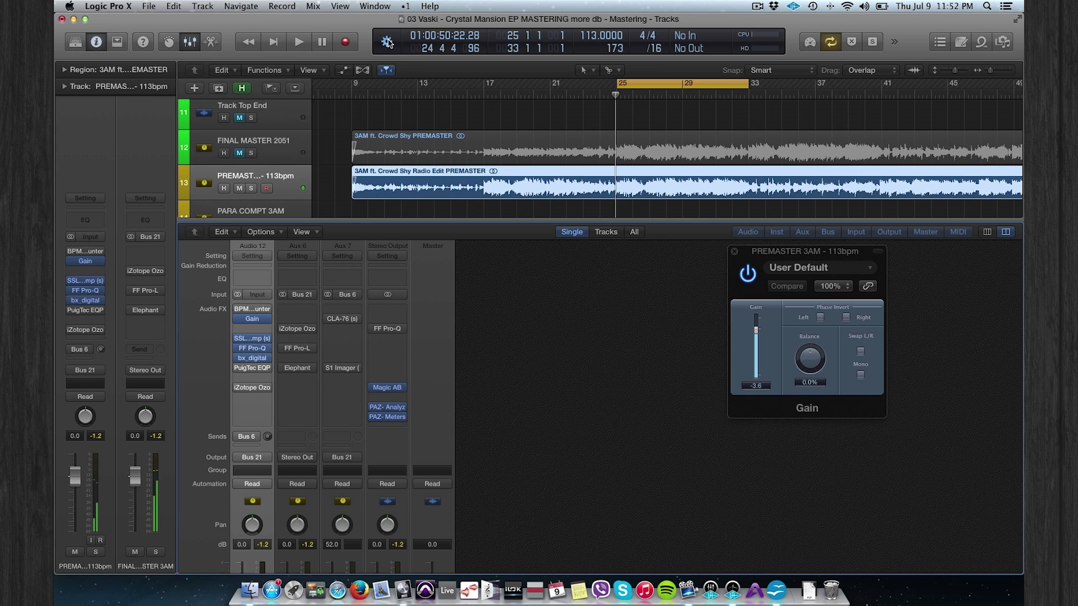
Re-enable PuigTec EQP1A and iZotope Ozone 5 on the PREMASTER 3AM channel, keeping only the Ozone window open over the mixer.
click(247, 370)
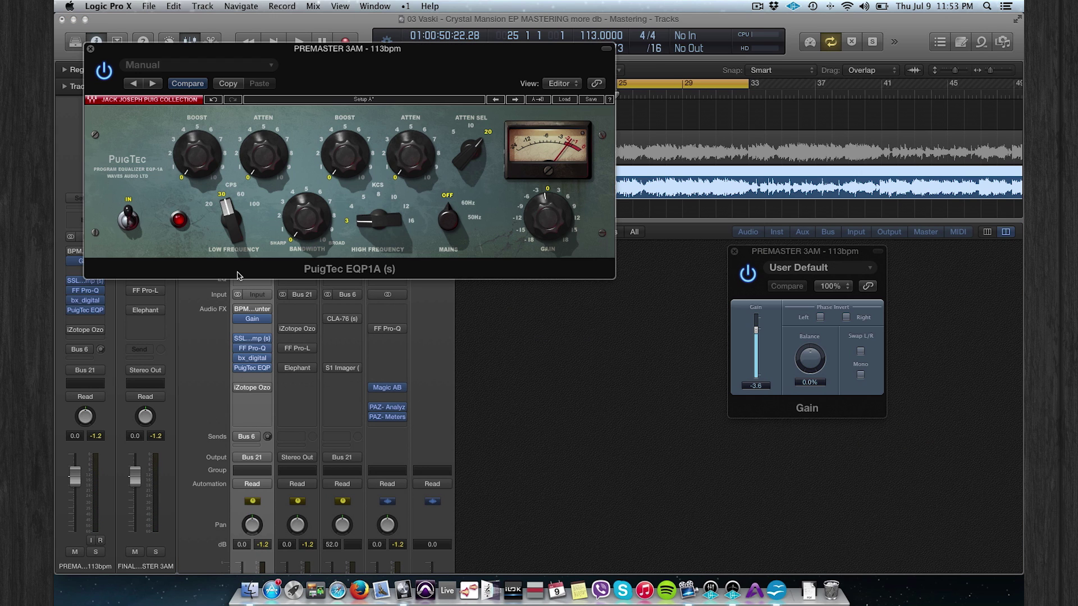
click(90, 50)
mouse_move(251, 390)
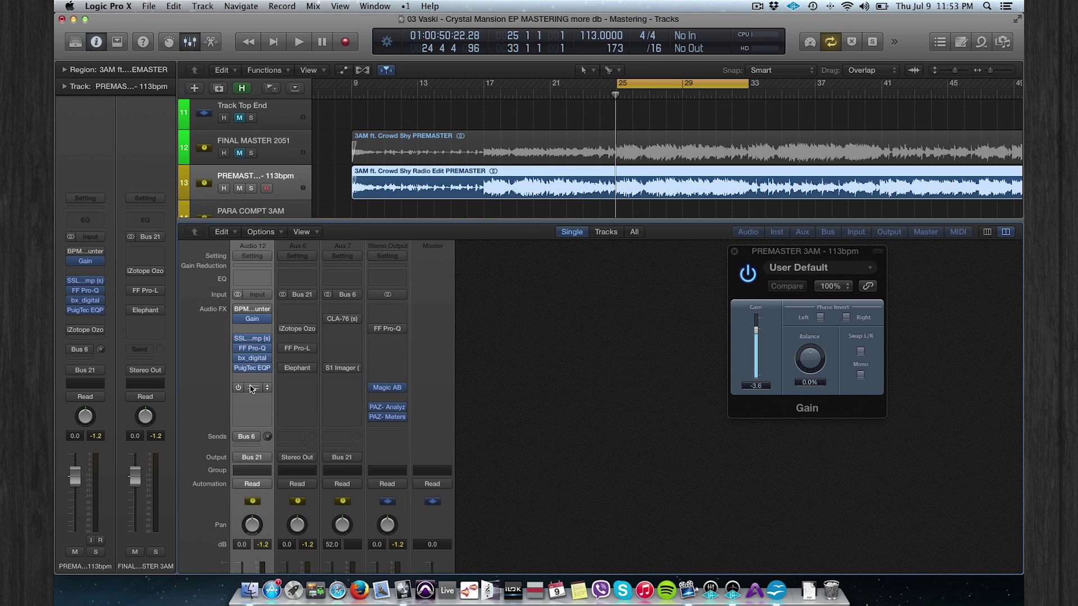
click(282, 330)
drag(280, 58, 547, 35)
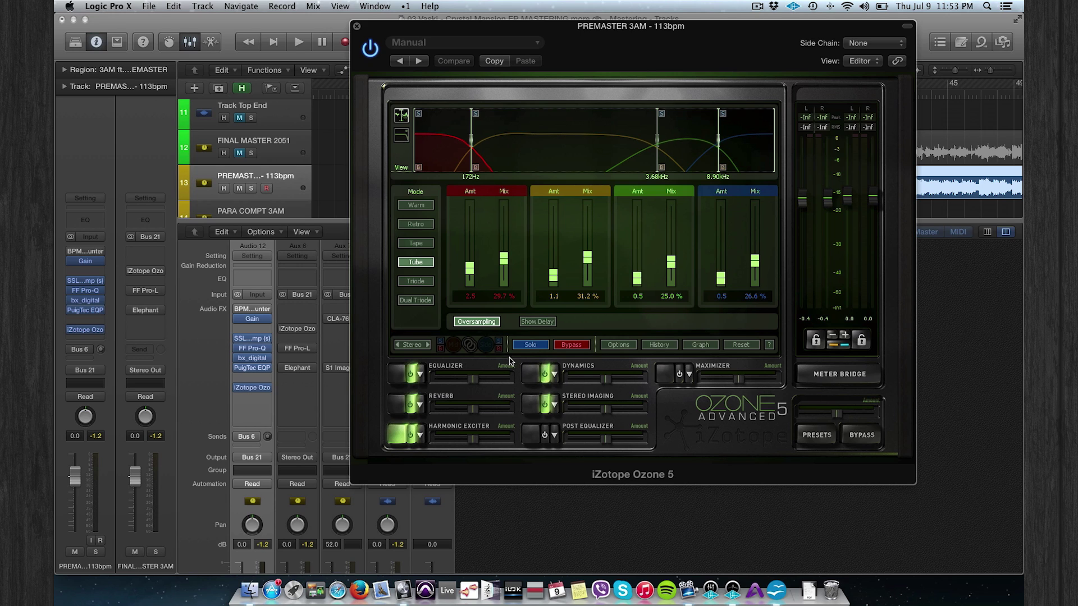
Examine the mid and side curves of the Ozone 5 equalizer module.
click(399, 375)
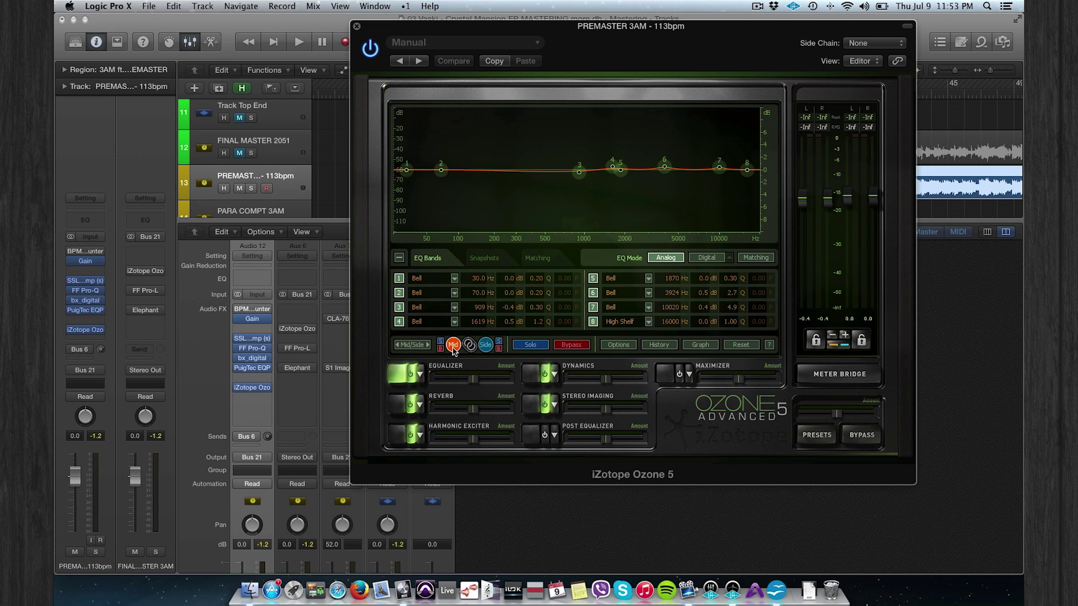
click(484, 345)
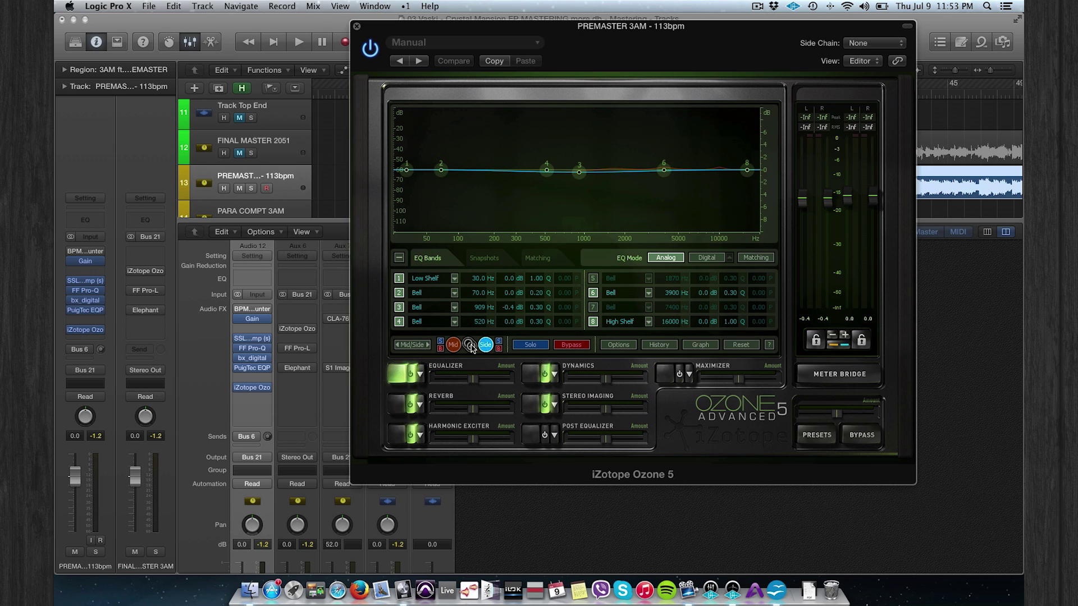
click(452, 345)
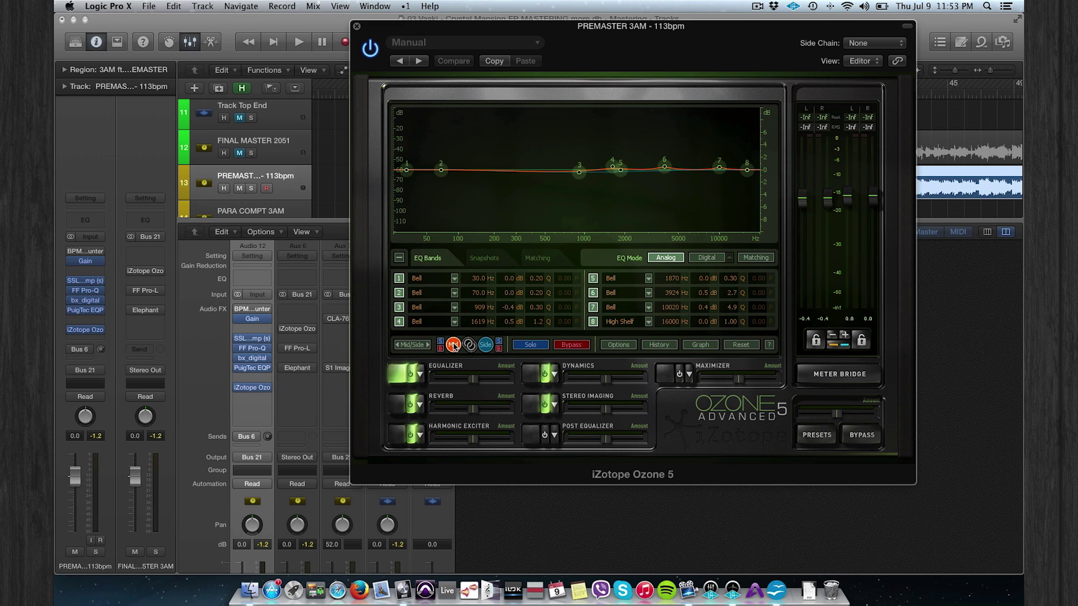
Switch off the Reverb, Harmonic Exciter, Stereo Imaging and Dynamics modules in Ozone 5, leaving only the Equalizer module active.
click(411, 404)
click(411, 435)
click(543, 404)
click(544, 375)
Audition the Ozone 5 Equalizer module bypassed and active during playback.
key(space)
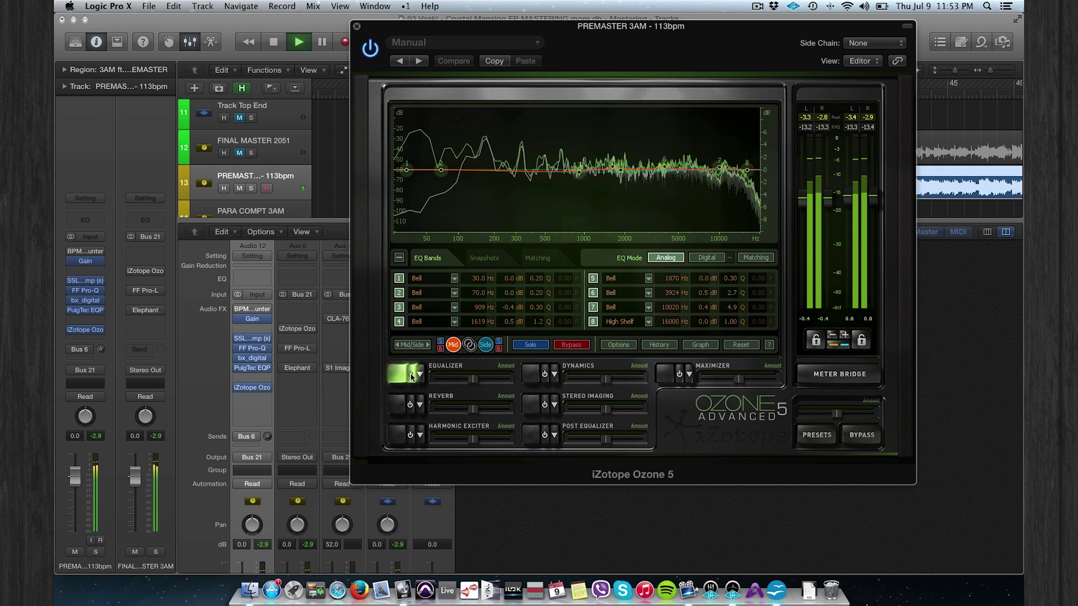
click(410, 375)
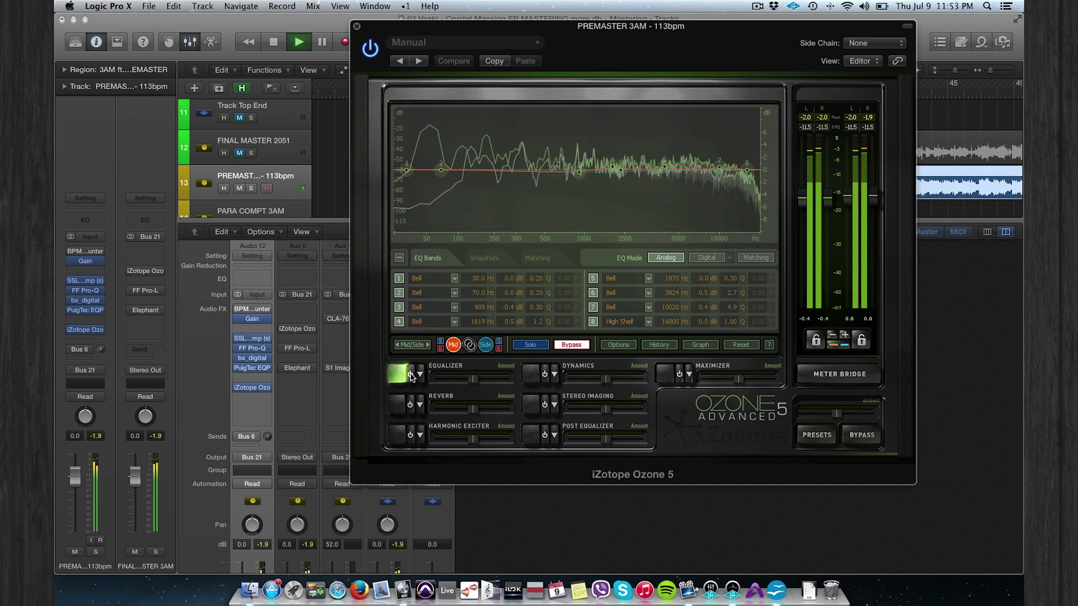
click(411, 375)
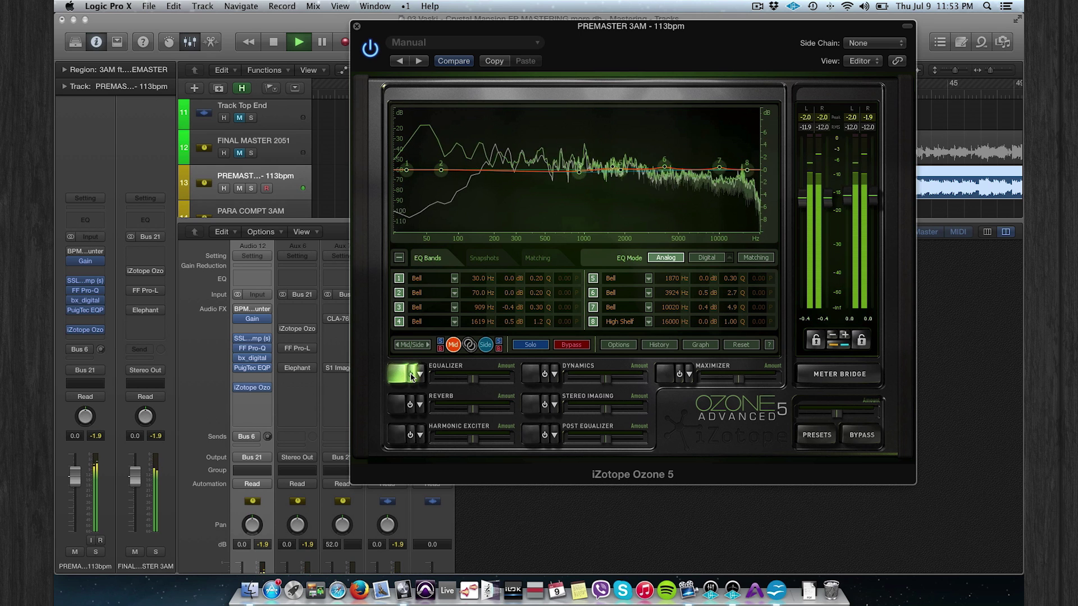
key(space)
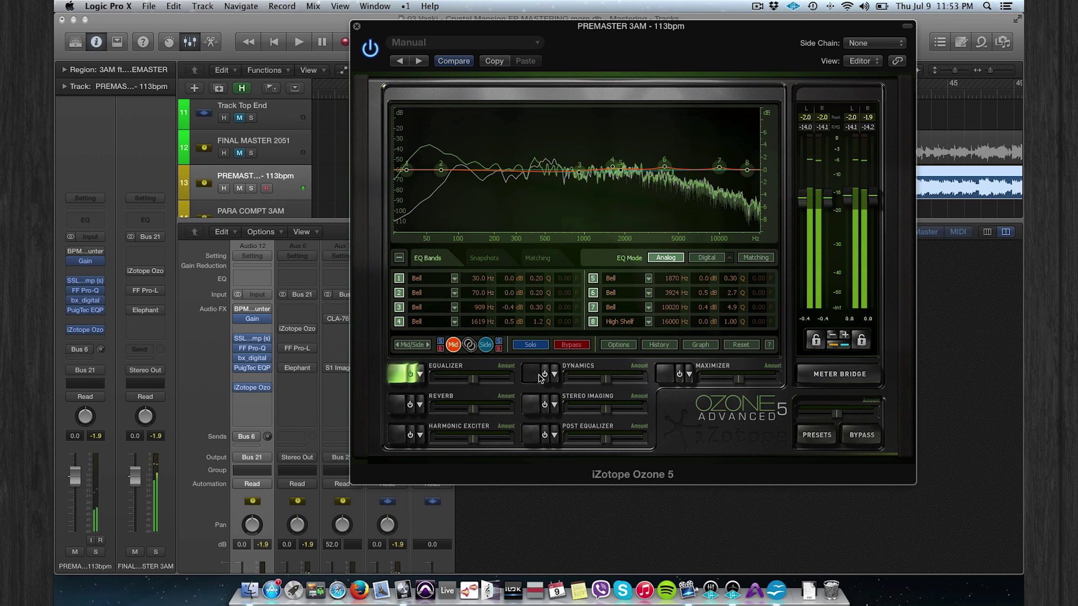
Re-enable the Ozone 5 Dynamics module, show its four bands and audition it during playback.
click(541, 376)
click(543, 377)
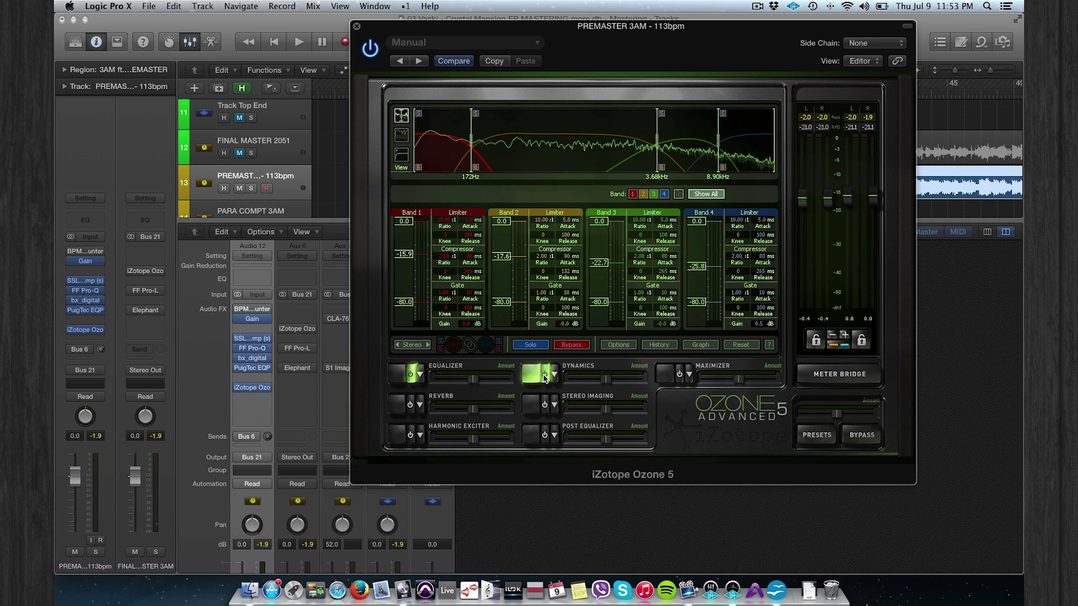
key(space)
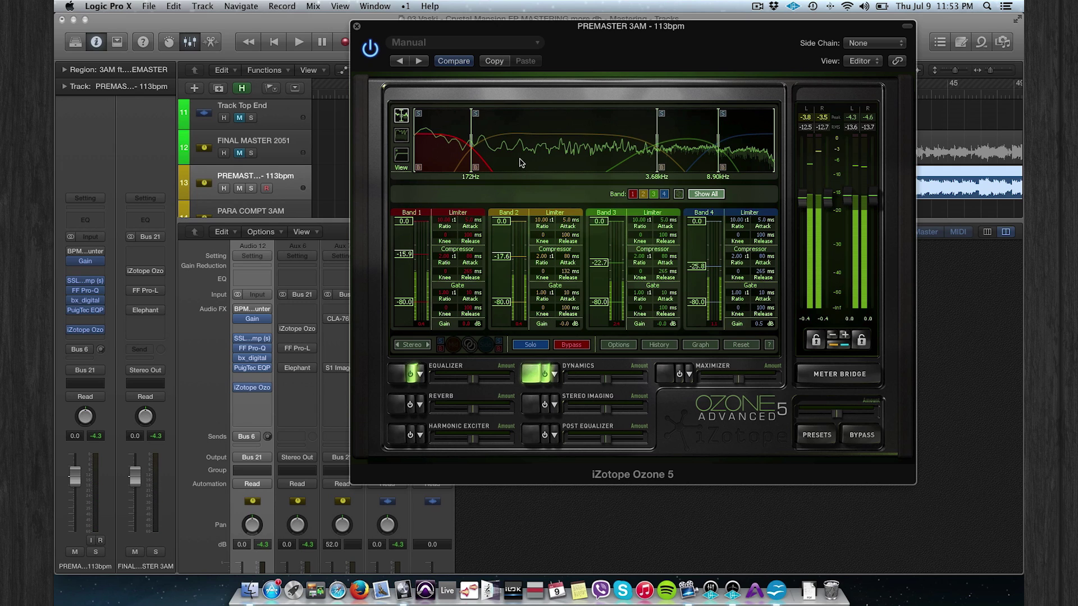
key(space)
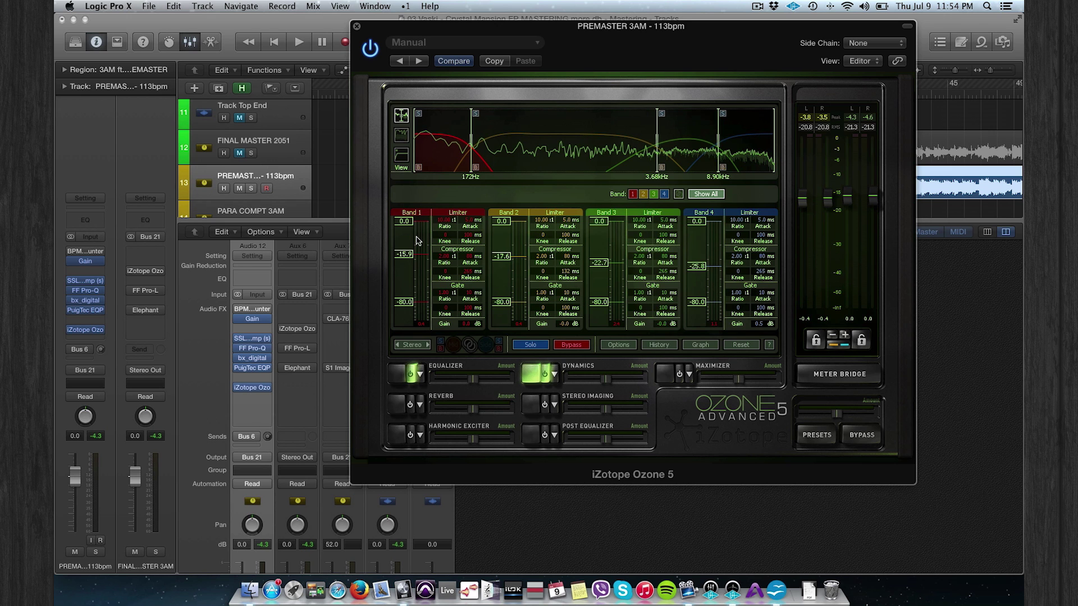
Examine the tempo-based delay times in milliseconds listed in the region's extended parameters, moving the Ozone window aside.
drag(422, 26, 481, 116)
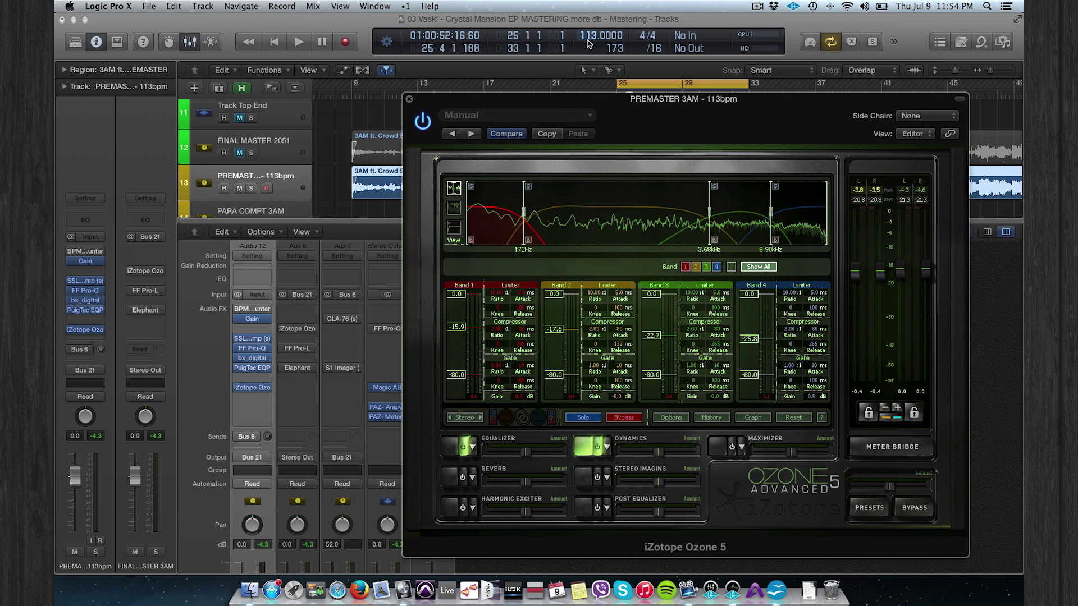
click(65, 71)
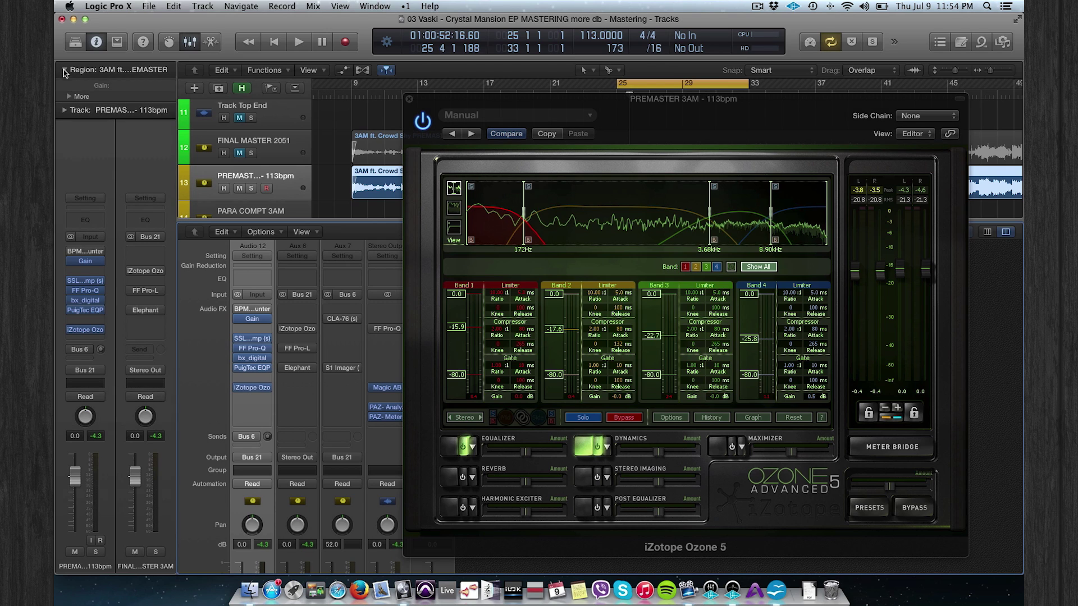
click(69, 151)
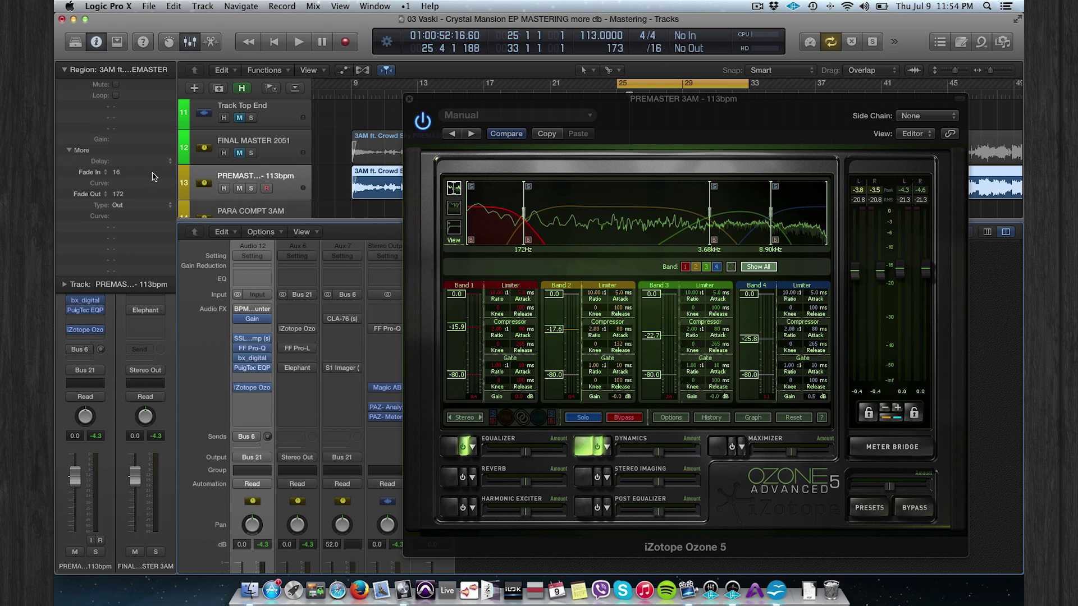
click(168, 162)
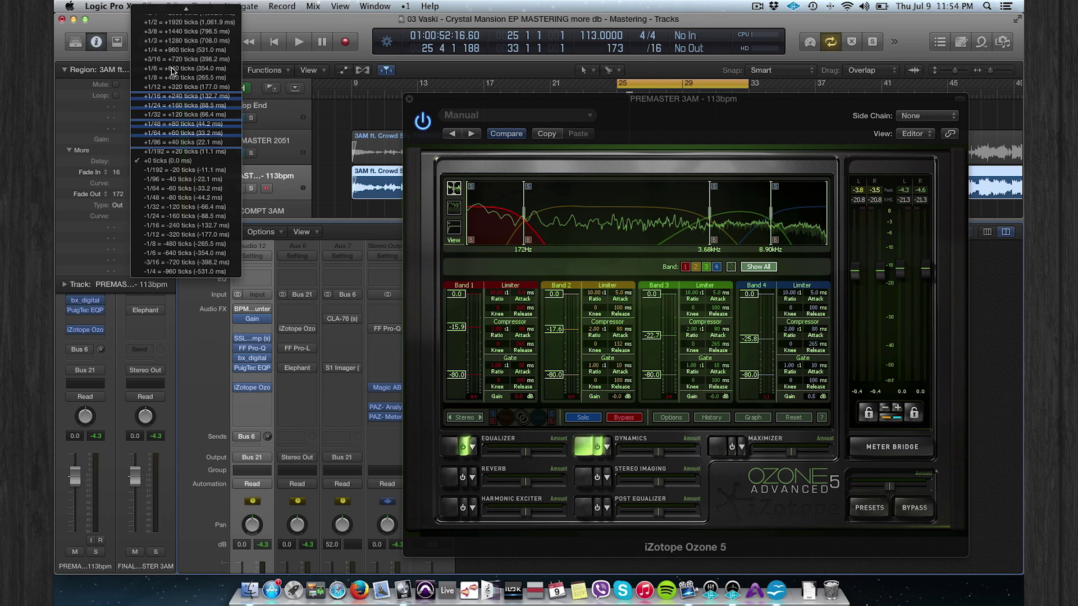
click(345, 234)
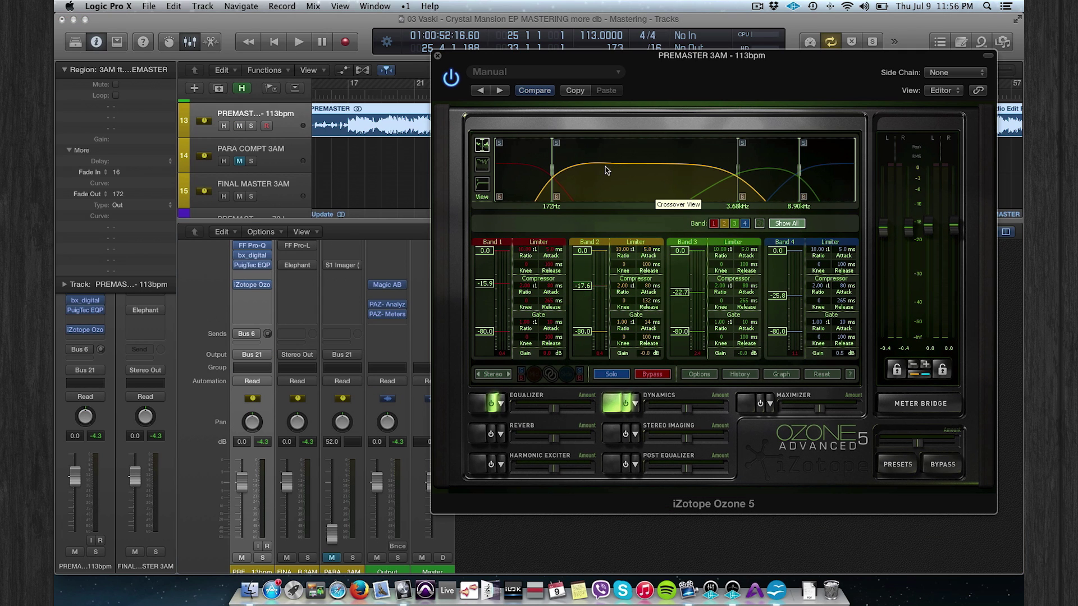
Set the Band 2 compressor release in the Dynamics module to 265 ms and audition it during playback.
double_click(646, 302)
text(265)
key(Return)
key(space)
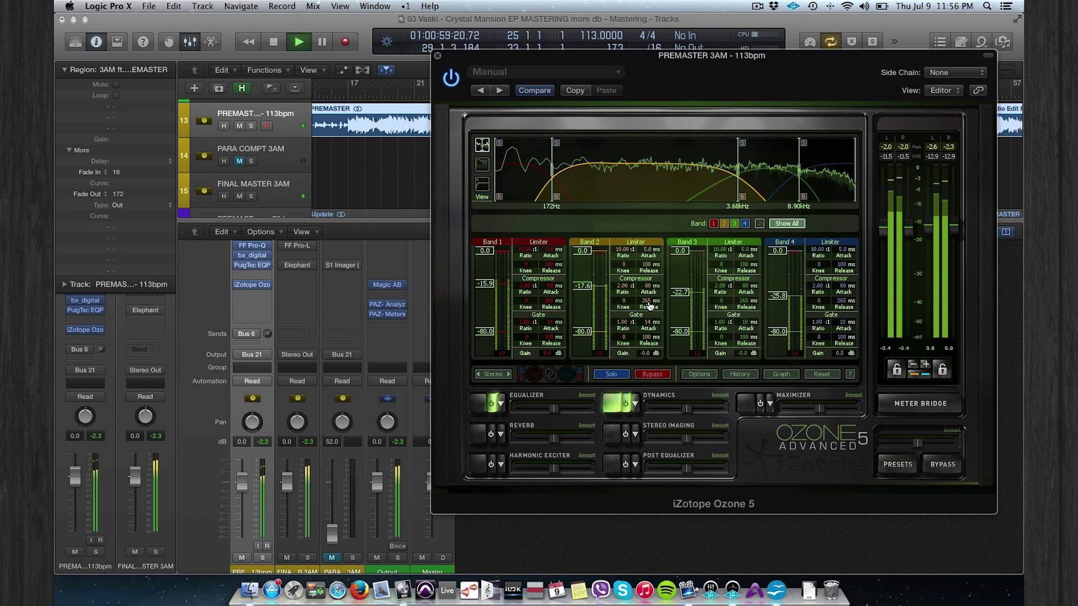
key(space)
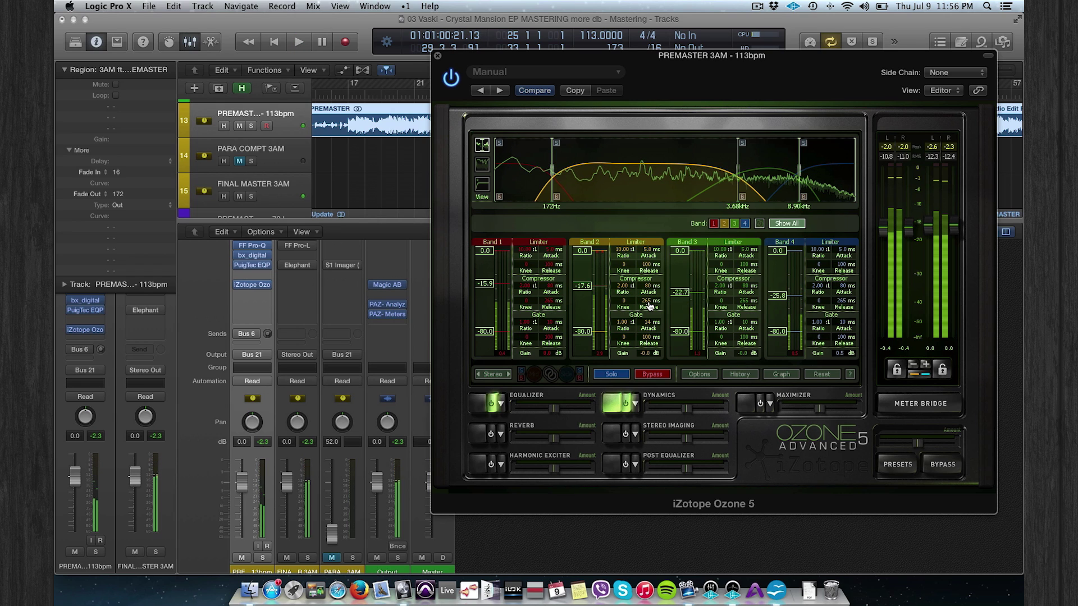
Set the Band 2 compressor release in the Dynamics module to 132 ms and audition it during playback.
double_click(649, 304)
text(132)
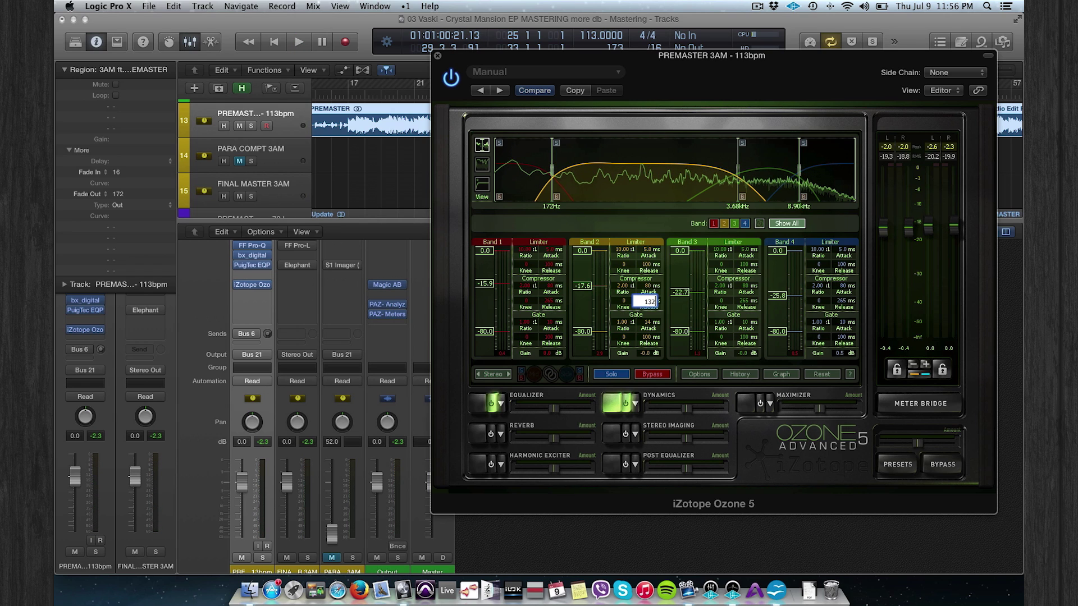
key(Return)
key(space)
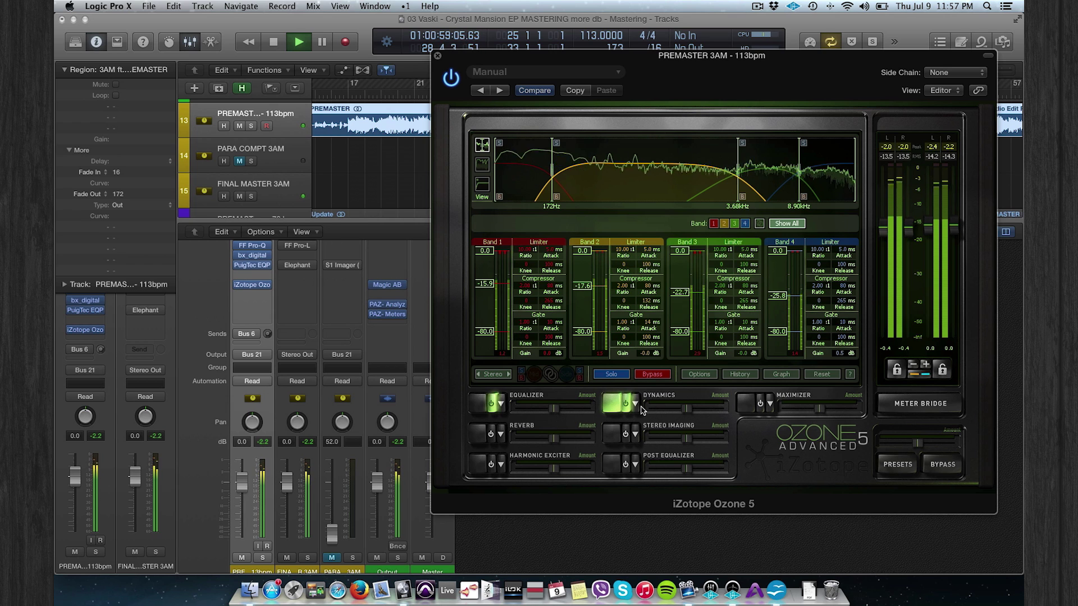
key(space)
Re-enable the Ozone 5 Reverb module, try the Plate and Hall modes and set it back to Room.
click(487, 435)
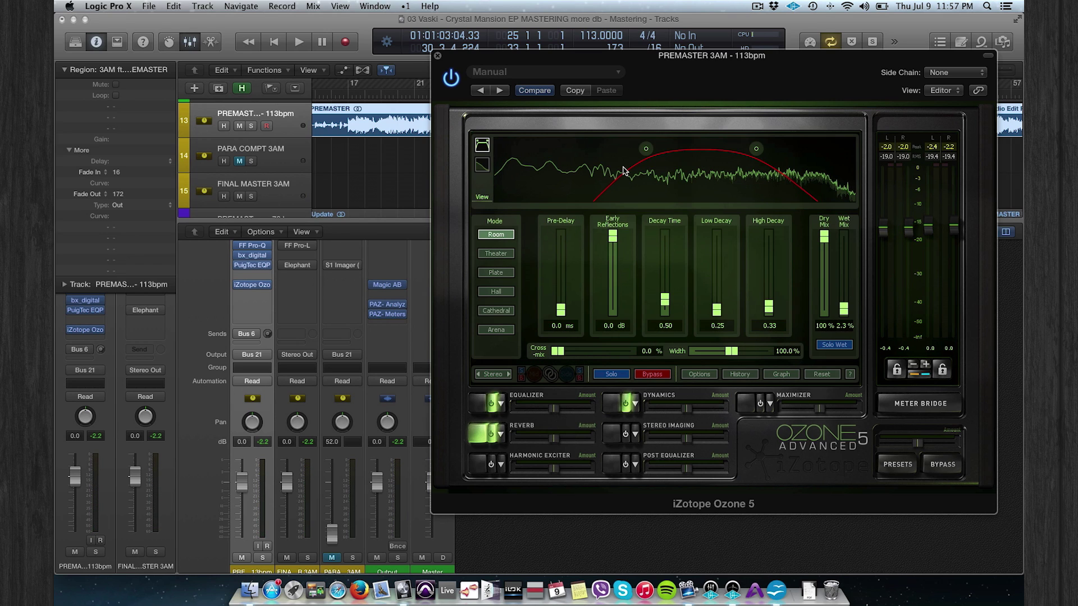
mouse_move(650, 153)
mouse_move(756, 152)
click(488, 277)
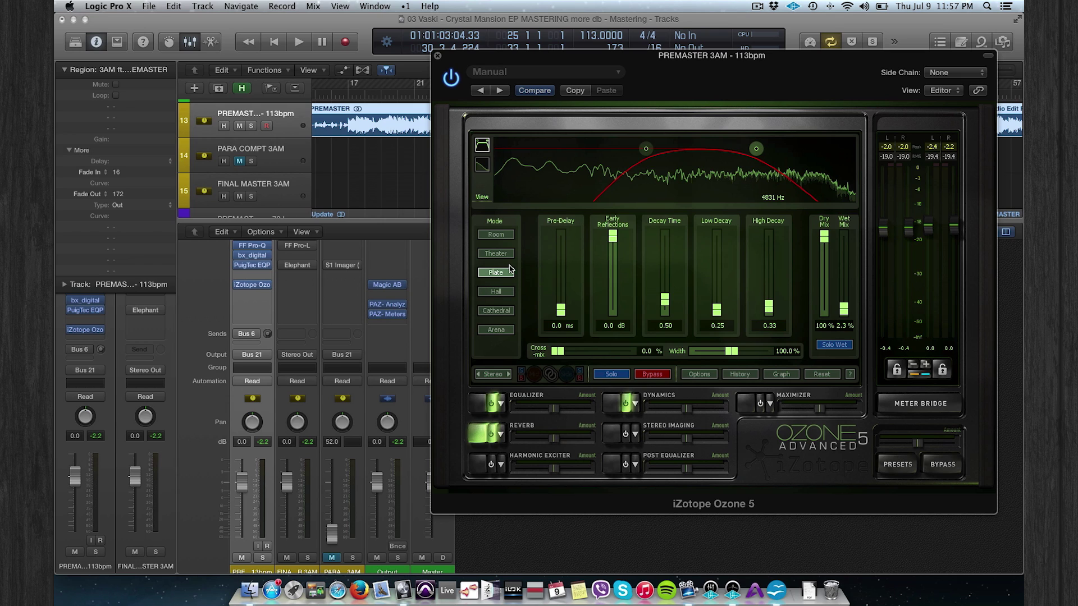
click(501, 293)
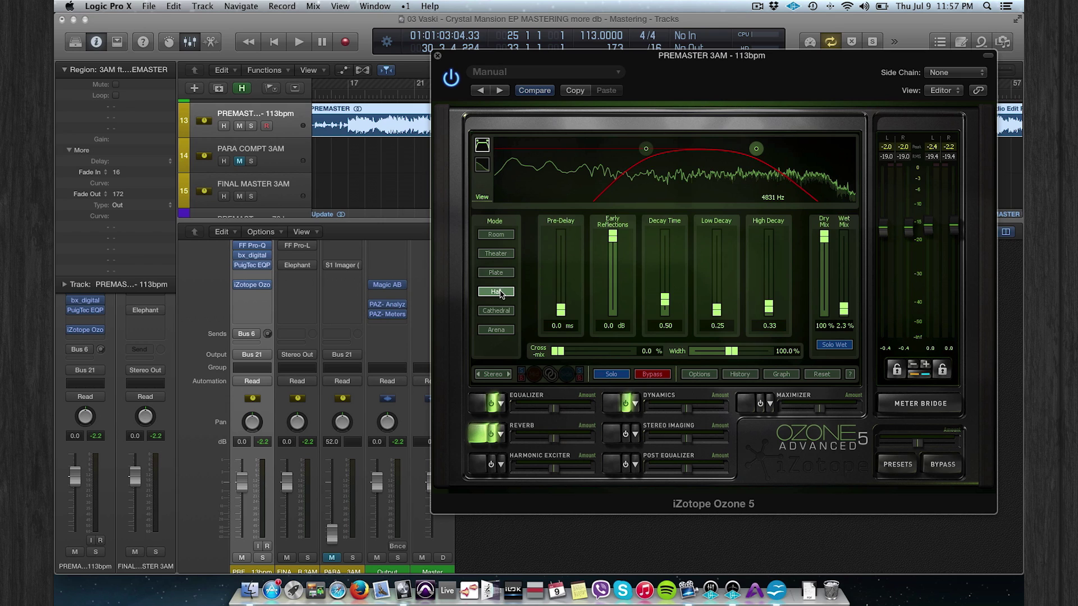
click(499, 236)
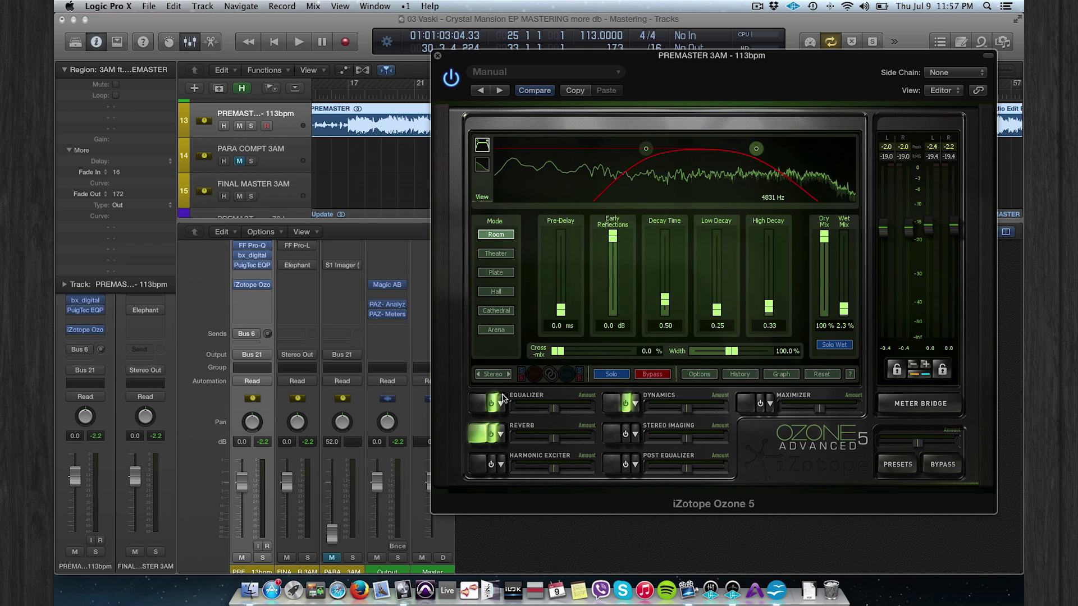
Re-enable the Ozone 5 Harmonic Exciter module and compare it bypassed and active during playback.
click(487, 467)
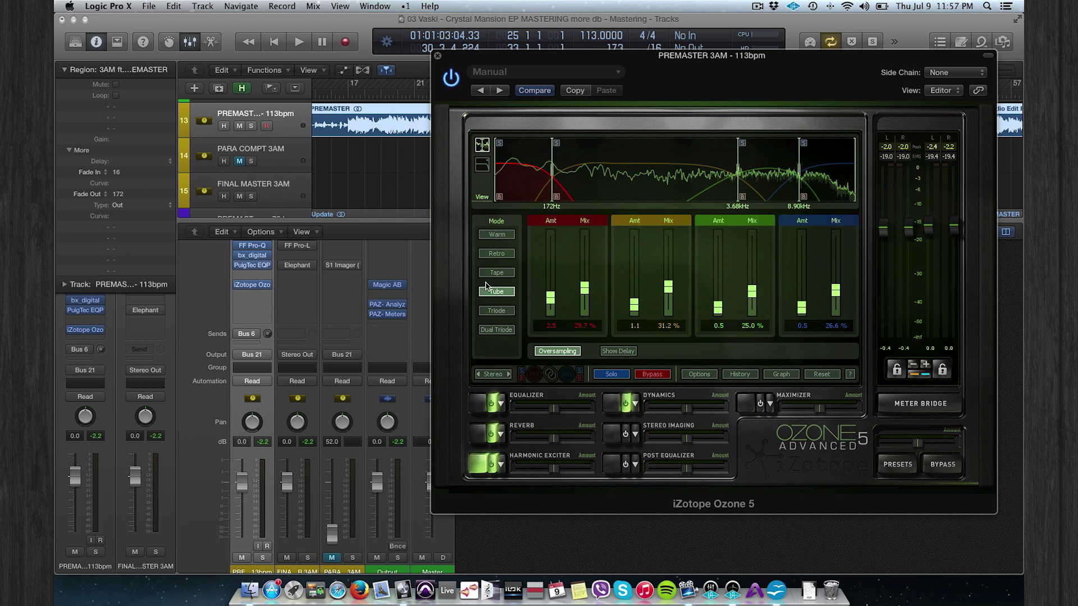
key(space)
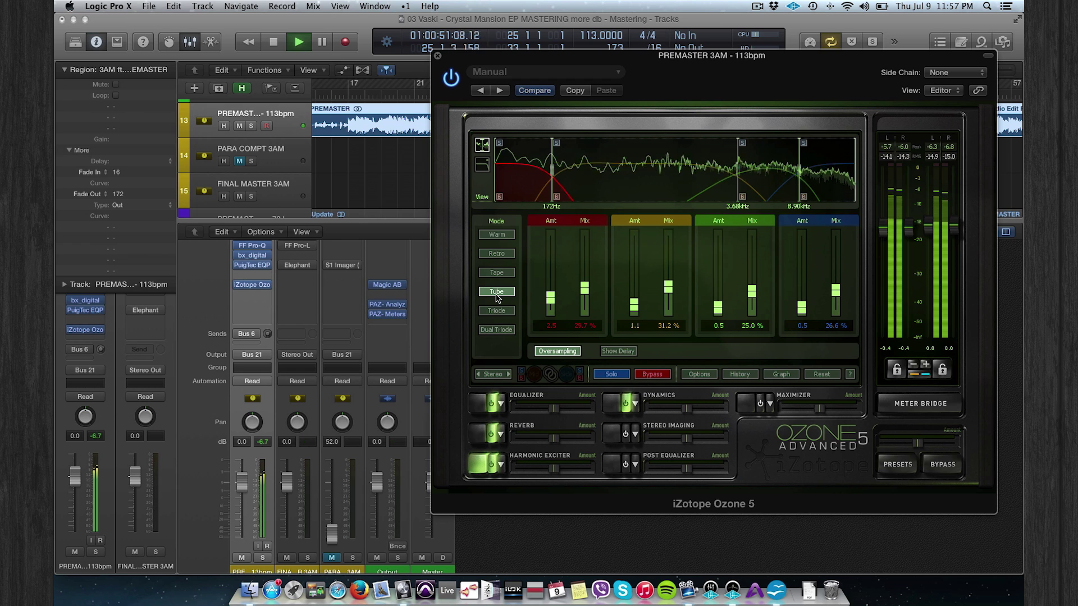
click(492, 465)
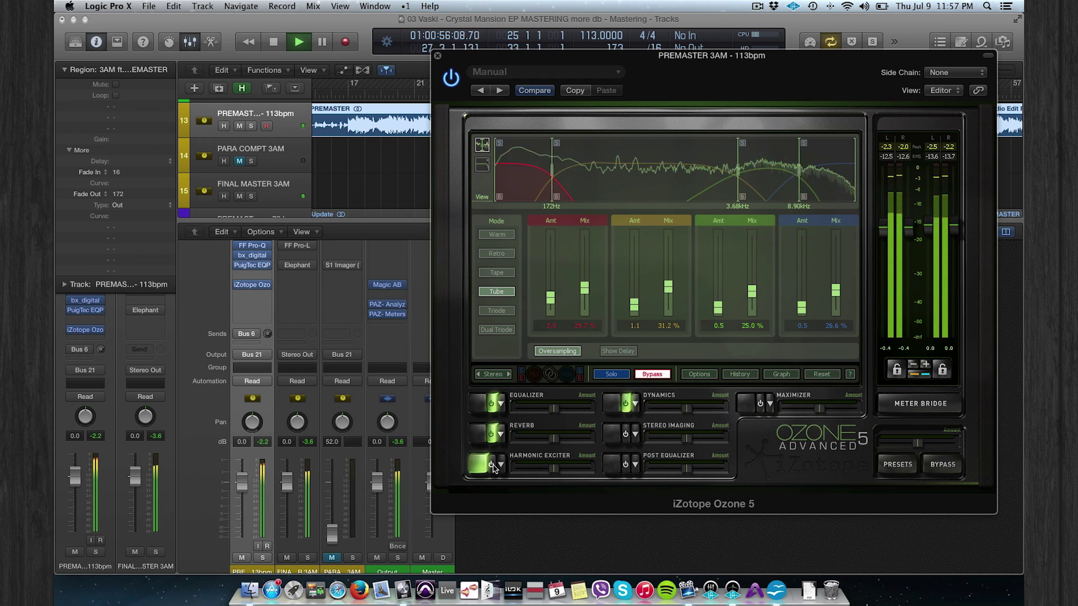
click(493, 467)
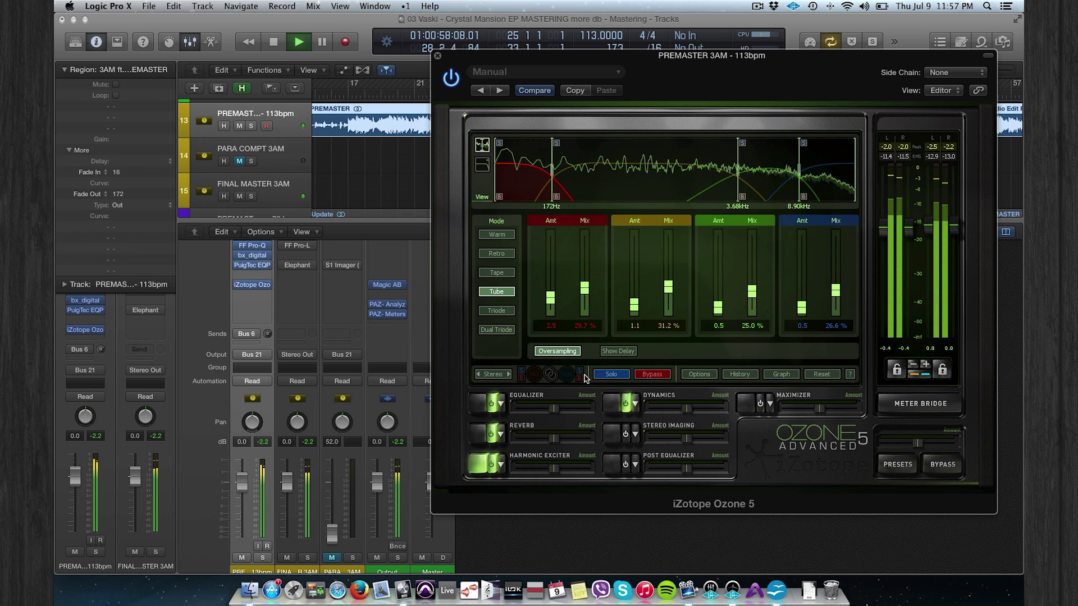
key(space)
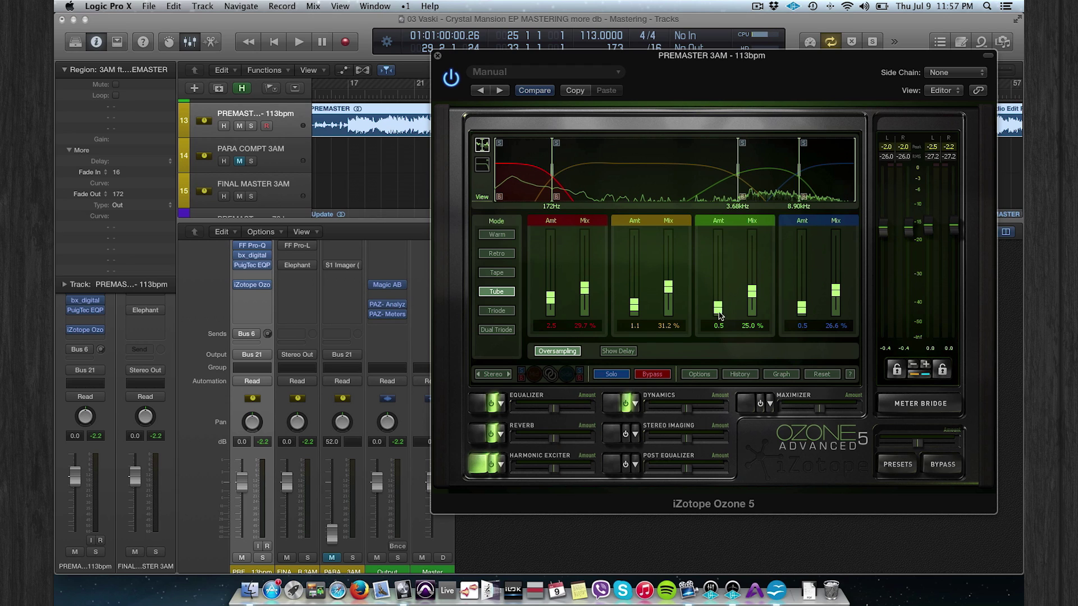
Re-enable the Ozone 5 Stereo Imaging module, audition it during playback and close the plug-in window.
click(617, 437)
click(625, 435)
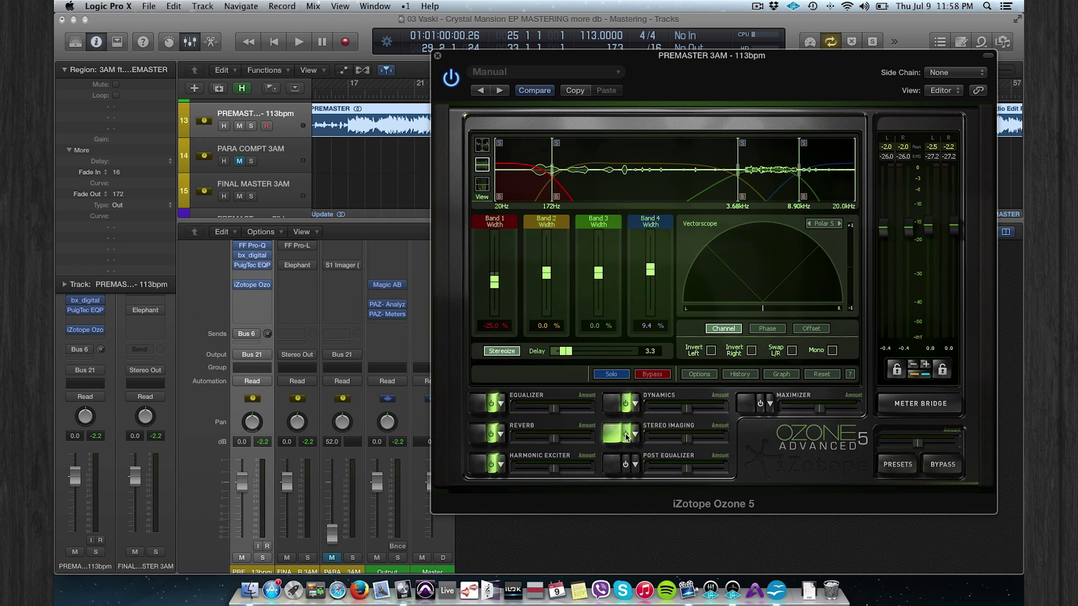
key(space)
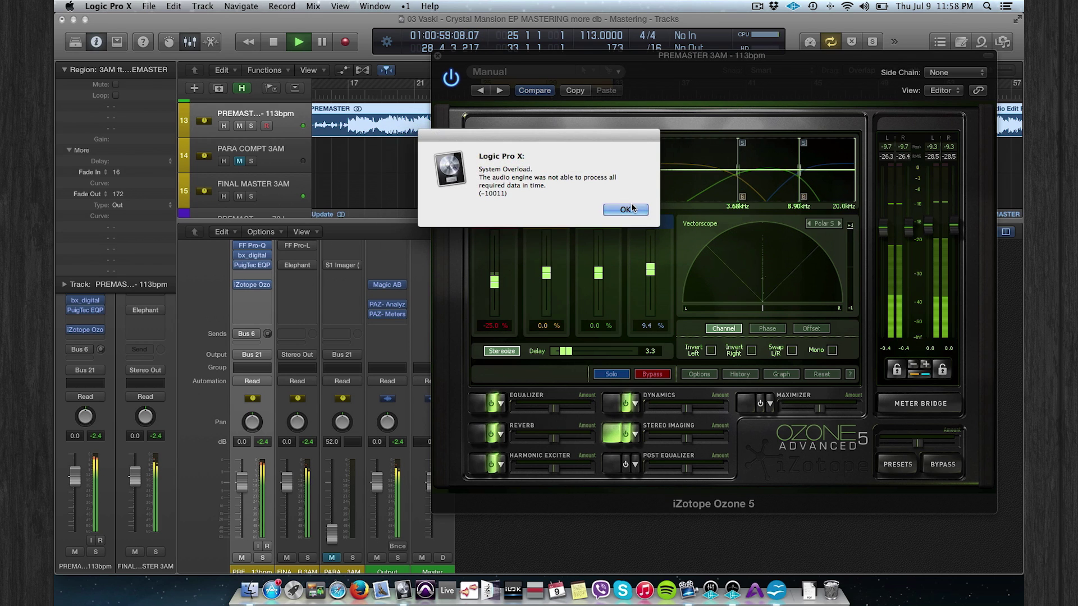
click(624, 207)
key(space)
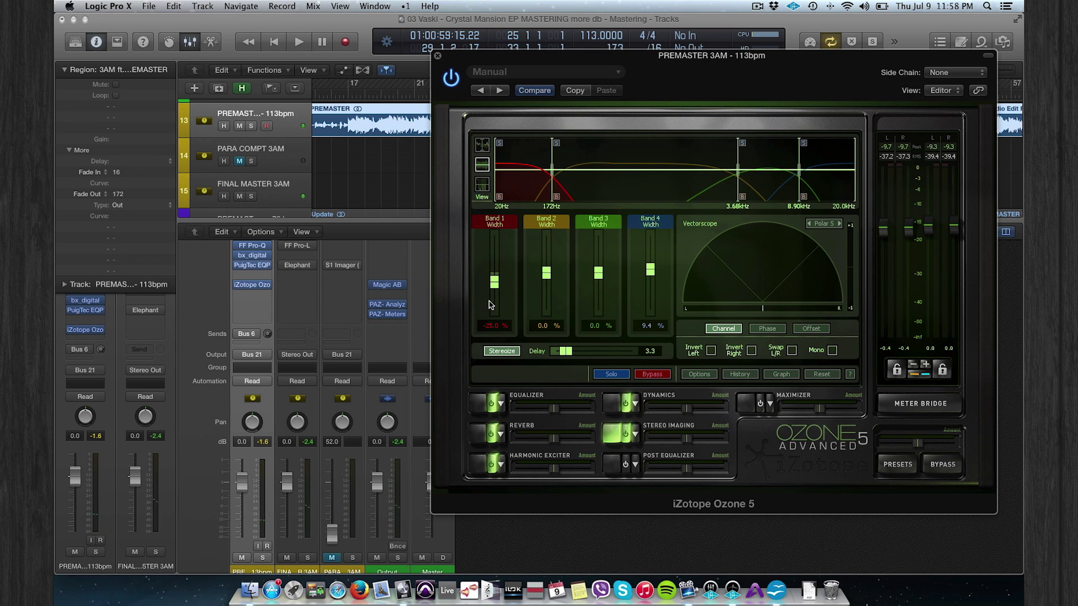
click(439, 59)
Enable Ozone 5 Maximizer, FabFilter Pro-L and Voxengo Elephant on the FINAL MASTER 3AM channel, view their settings and close their windows.
scroll(394, 247, up, 5)
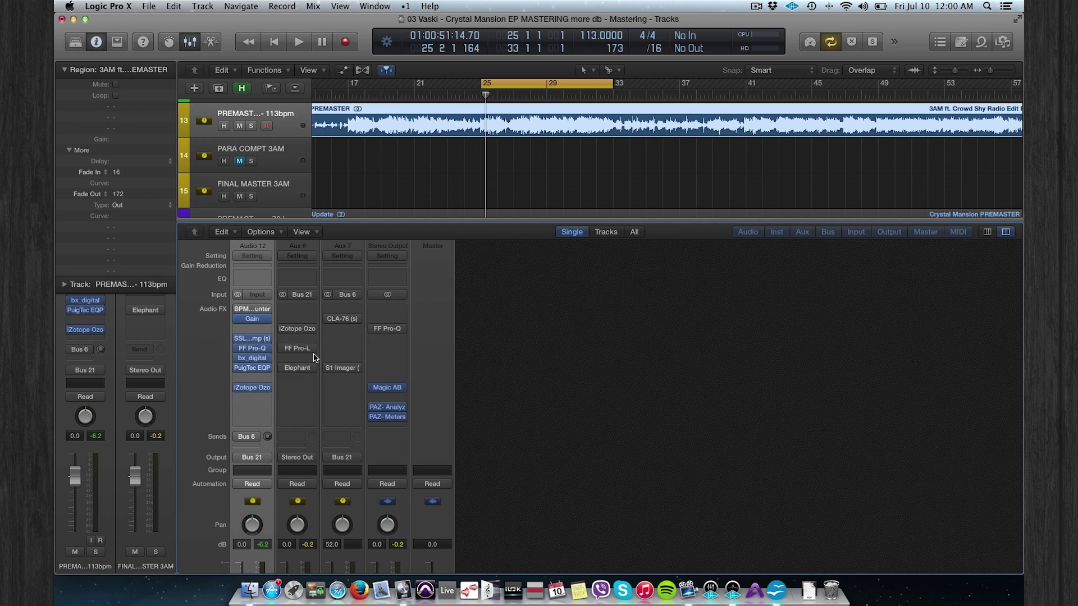
click(298, 330)
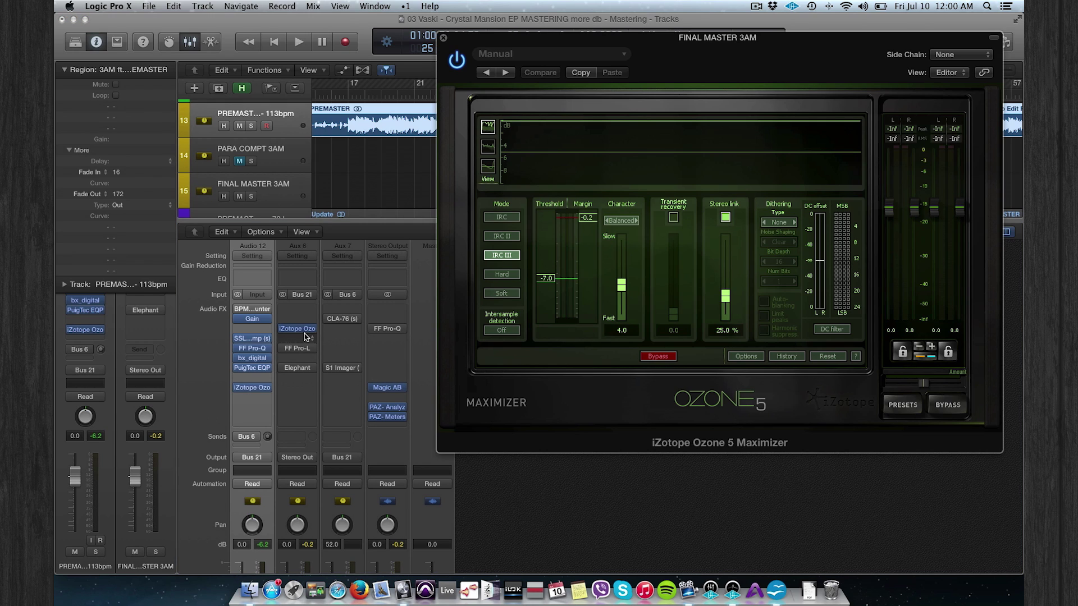
click(300, 348)
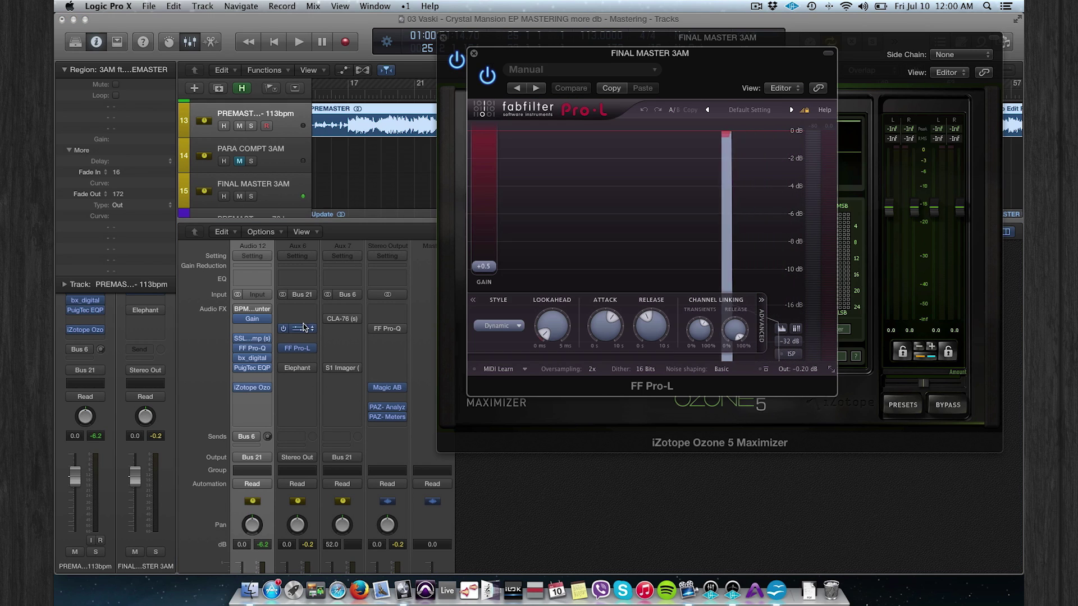
click(297, 367)
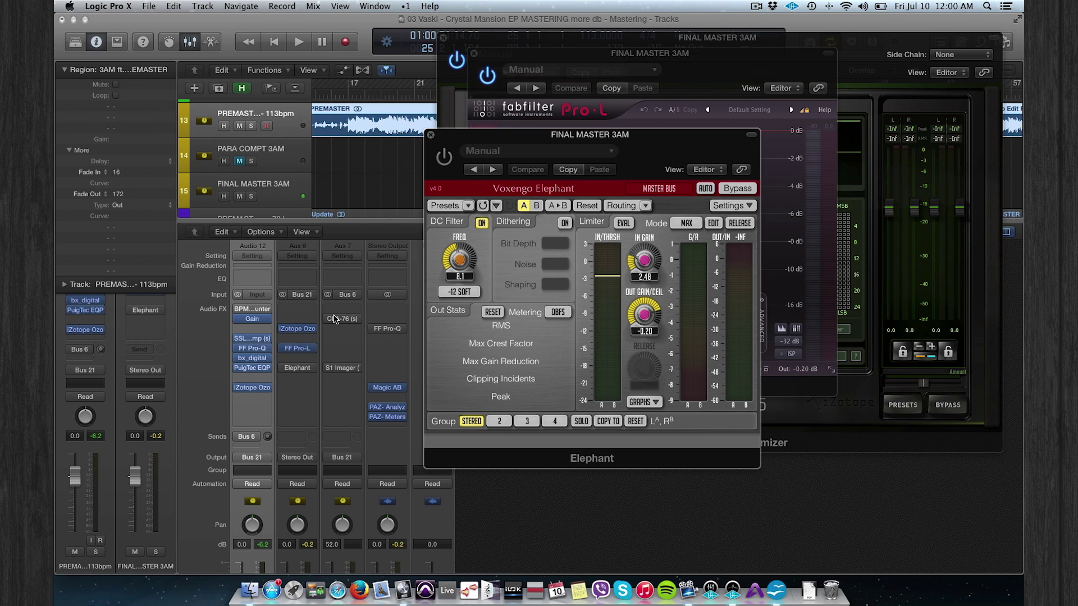
click(444, 158)
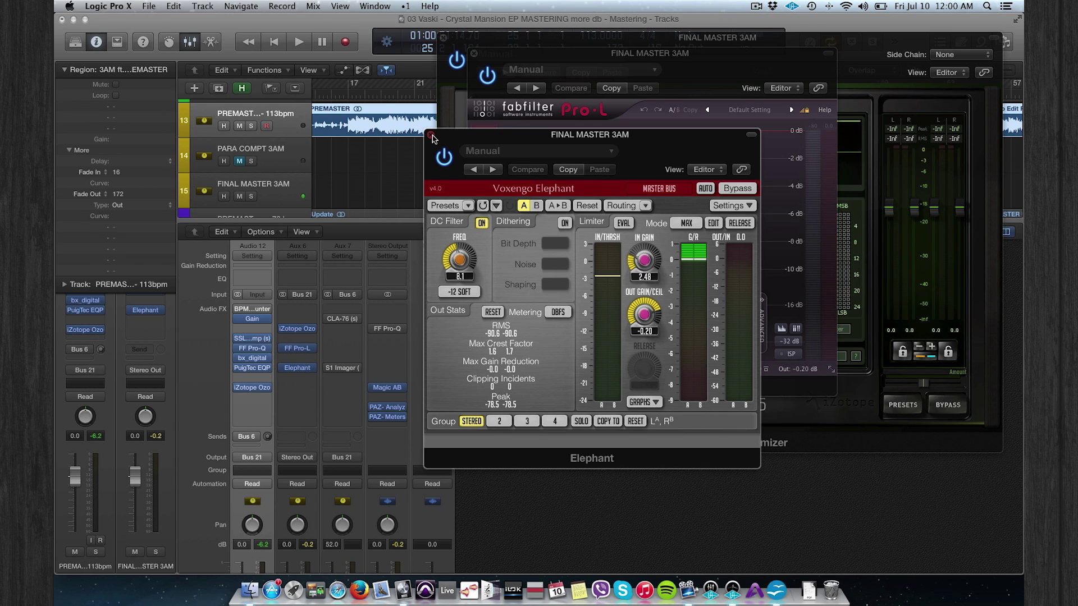
click(431, 137)
click(474, 54)
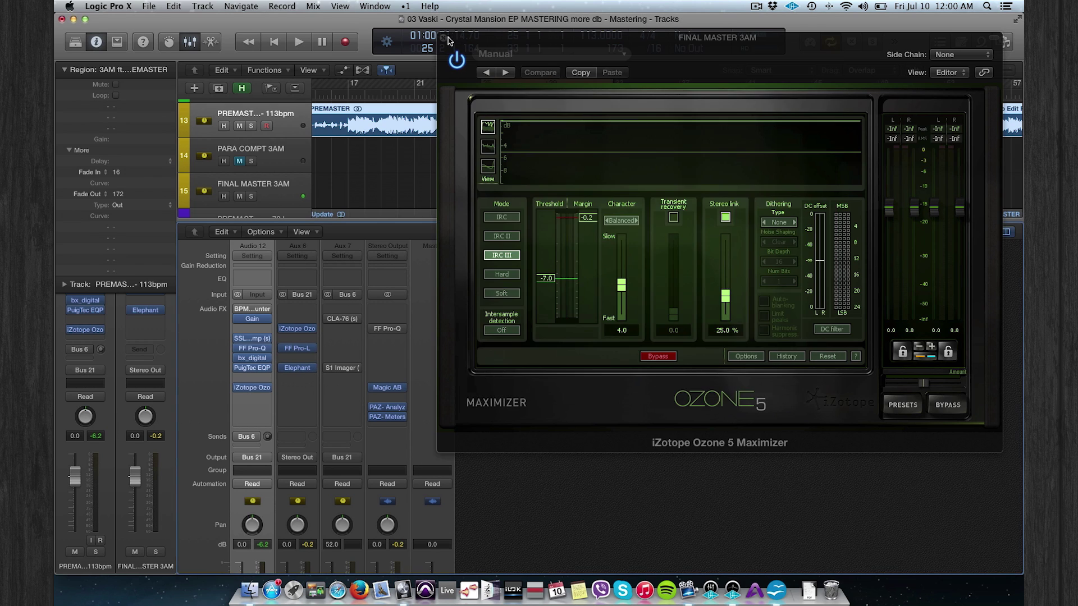
click(444, 38)
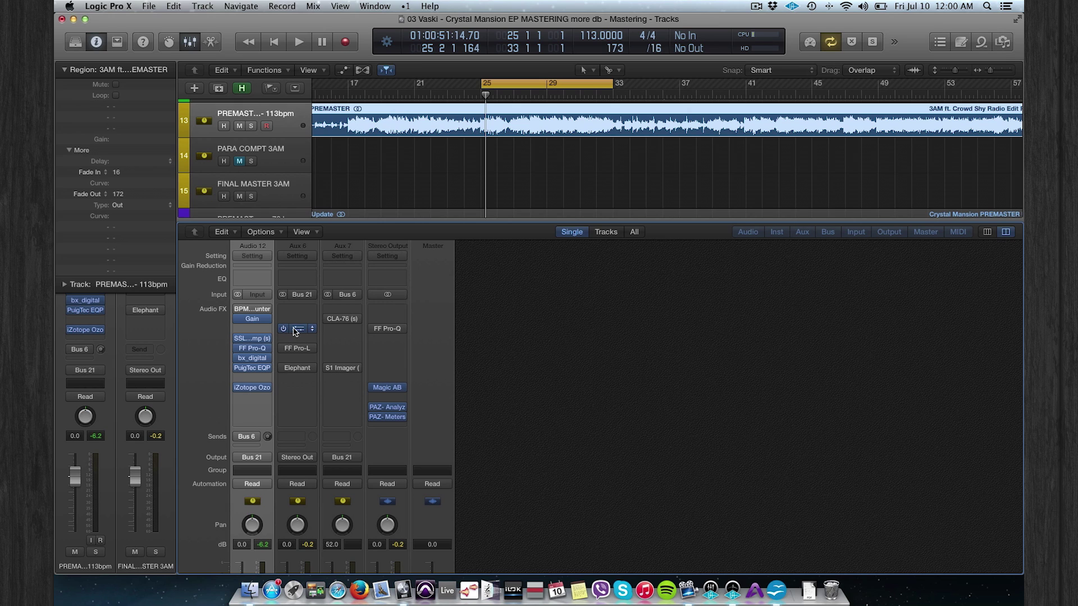
Enable the Ozone 5 Maximizer and FabFilter Pro-L on the FINAL MASTER 3AM channel, auditioning Pro-L in playback before closing its window.
click(297, 329)
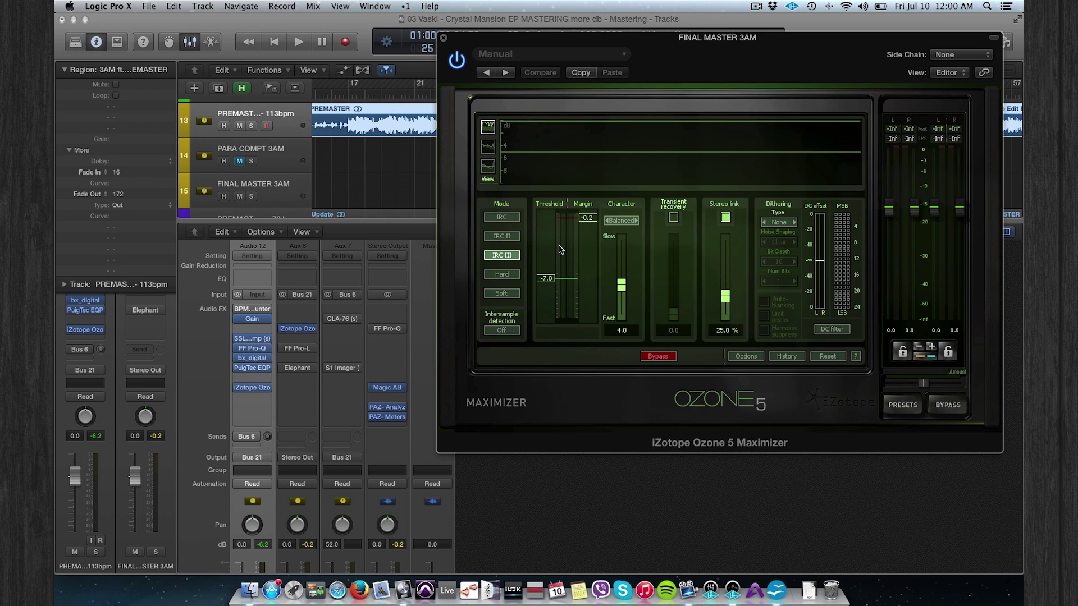
click(443, 38)
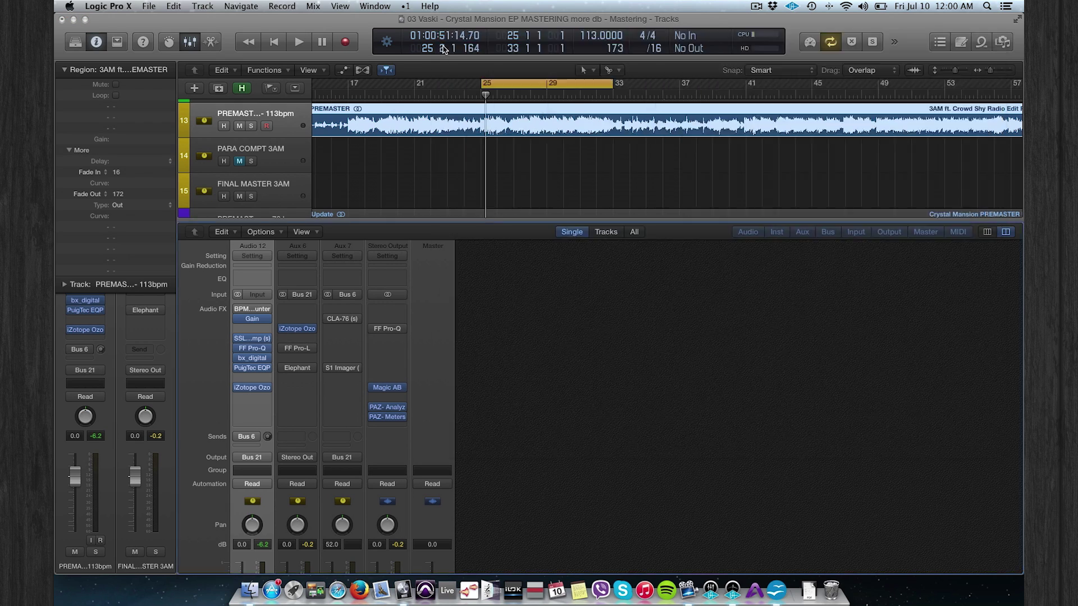
click(298, 349)
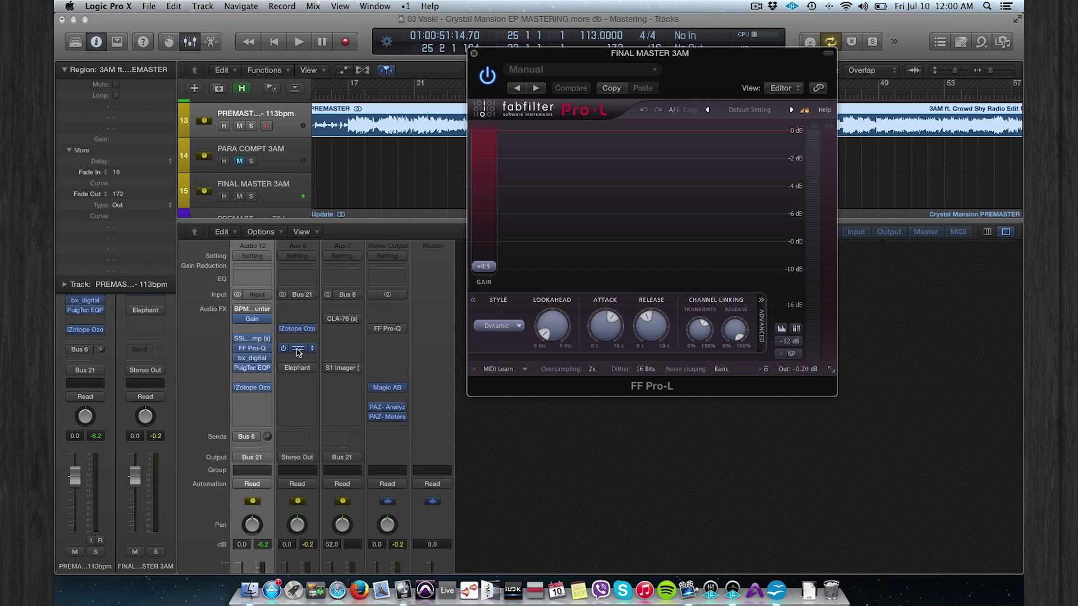
drag(553, 65, 651, 128)
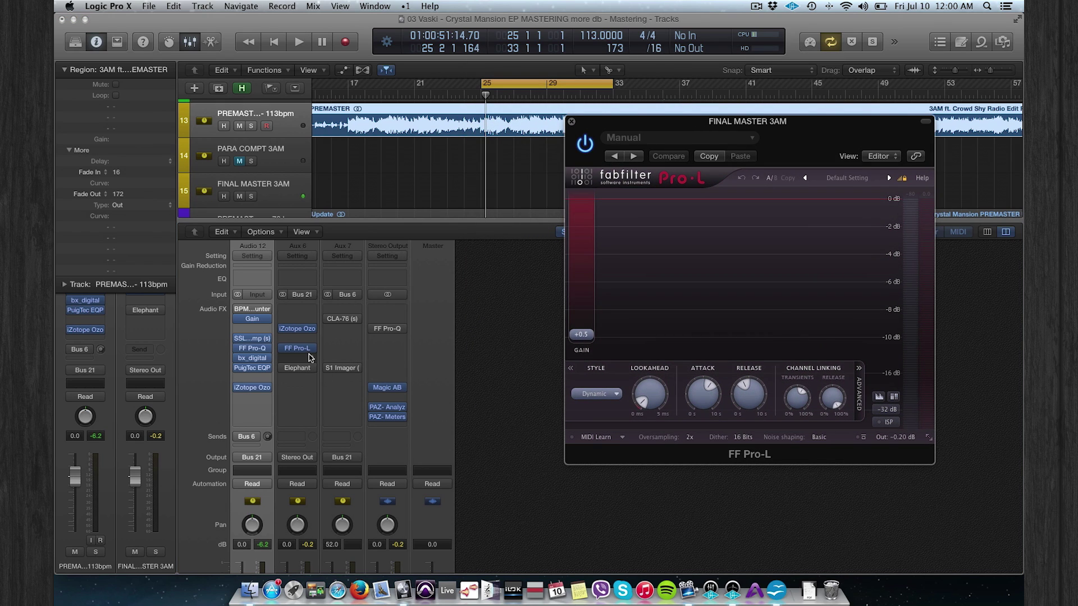
mouse_move(306, 350)
key(space)
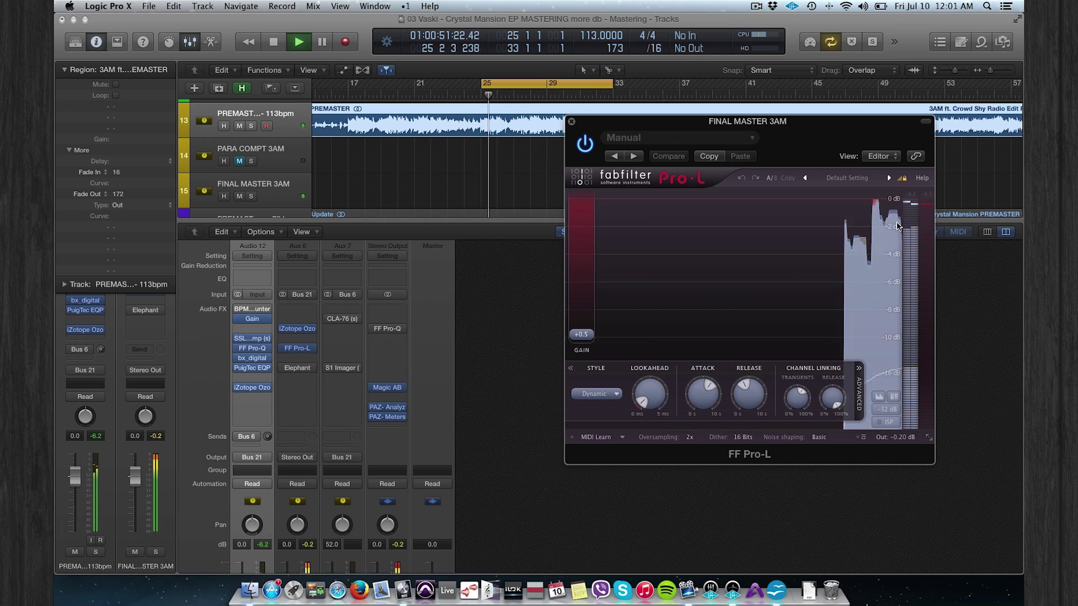
key(space)
click(571, 122)
Enable Voxengo Elephant on the FINAL MASTER 3AM channel, watch its metering during playback and close its window.
click(284, 369)
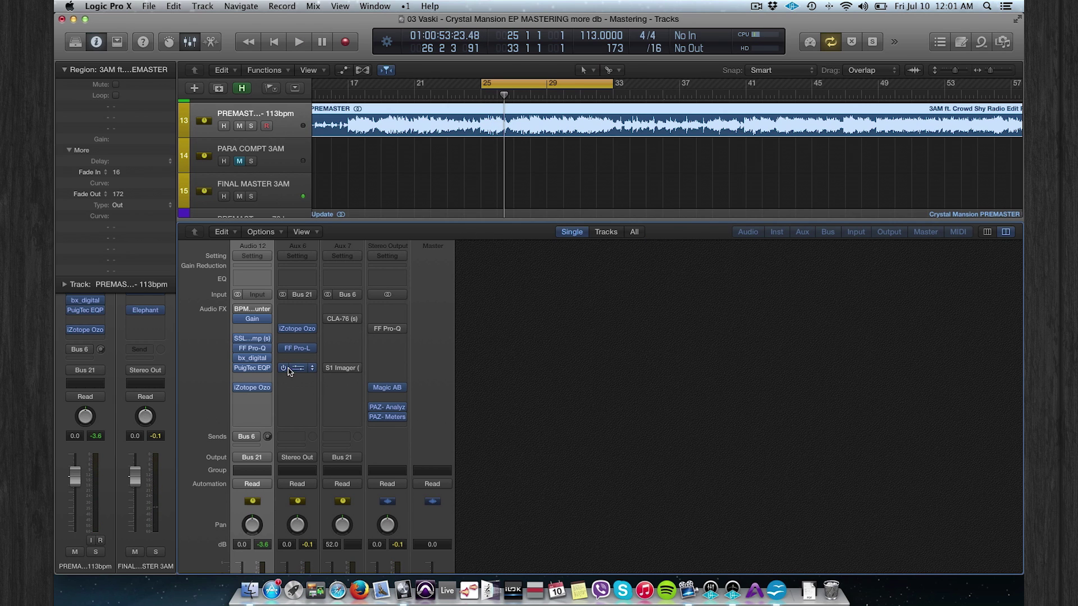
click(296, 368)
drag(508, 135, 650, 145)
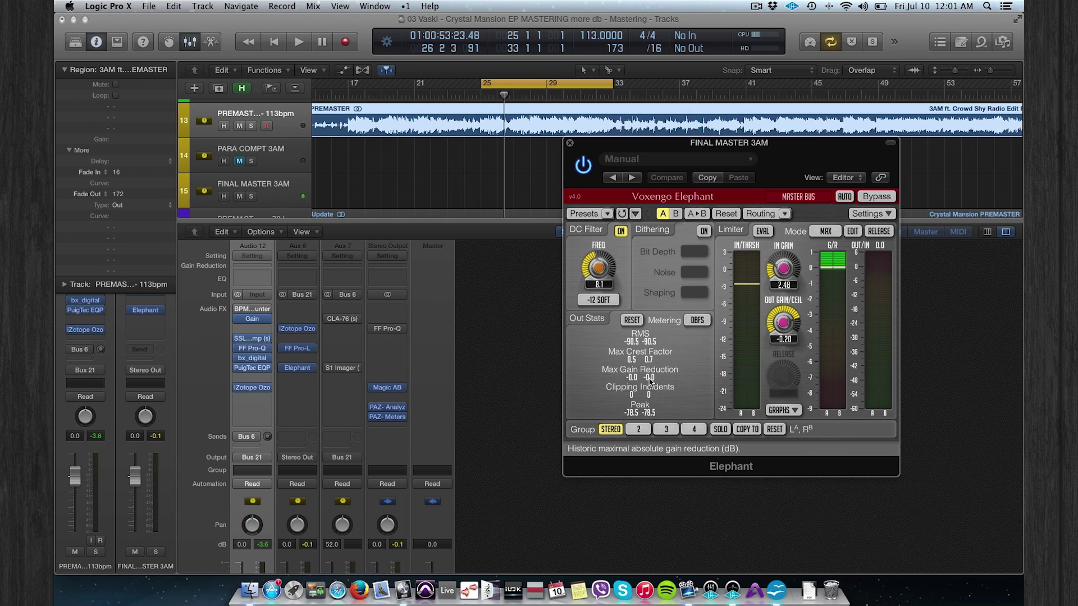
key(space)
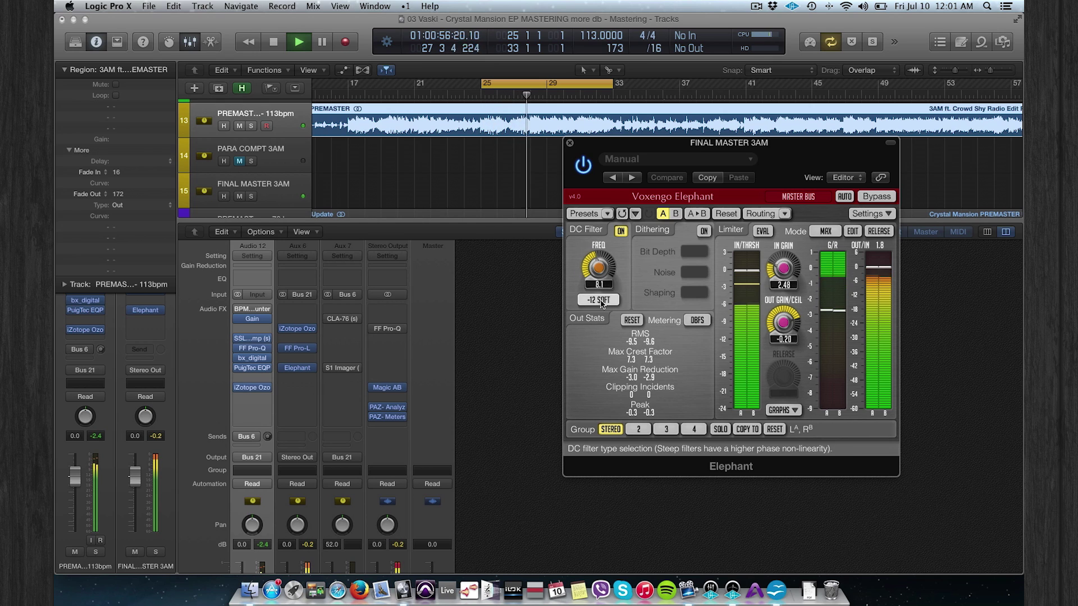
key(space)
click(569, 144)
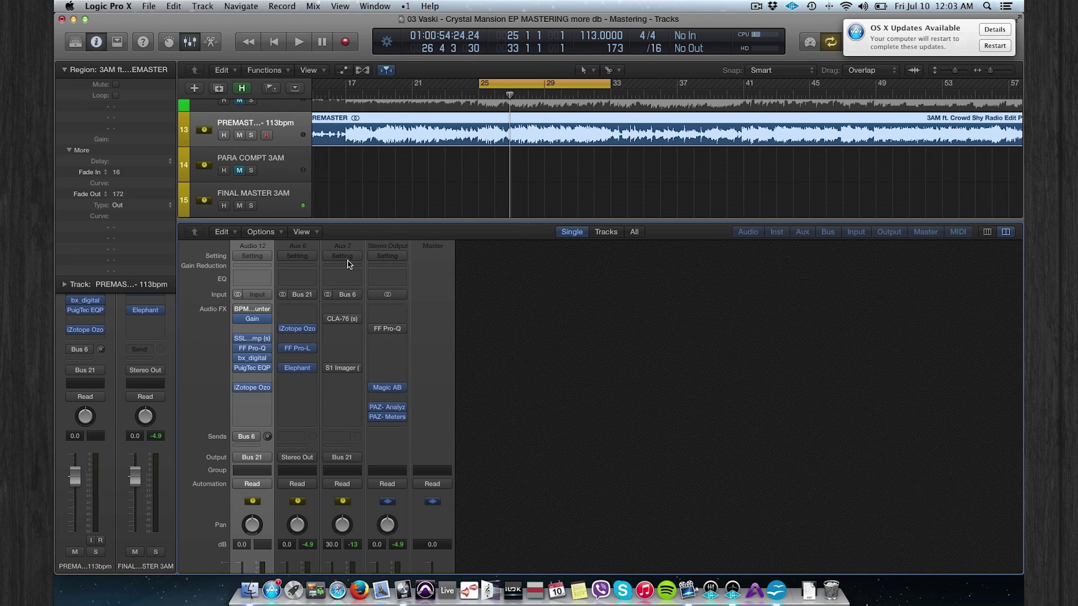
Activate the PREMASTER channel's Bus 6 send, and unmute and solo PARA COMPT 3AM with its fader raised to about -11.8 dB.
mouse_move(304, 348)
mouse_move(245, 435)
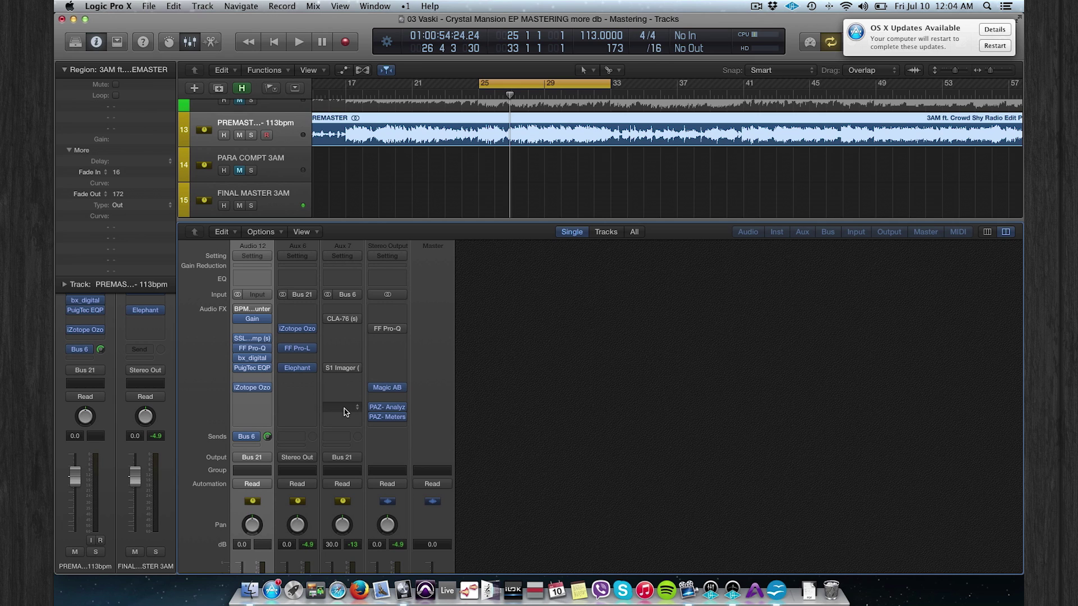
scroll(344, 413, down, 5)
click(333, 514)
click(353, 514)
drag(334, 492, 333, 457)
Audition the soloed PARA COMPT 3AM channel during playback and raise its fader to -8.0 dB.
scroll(325, 348, up, 4)
key(s)
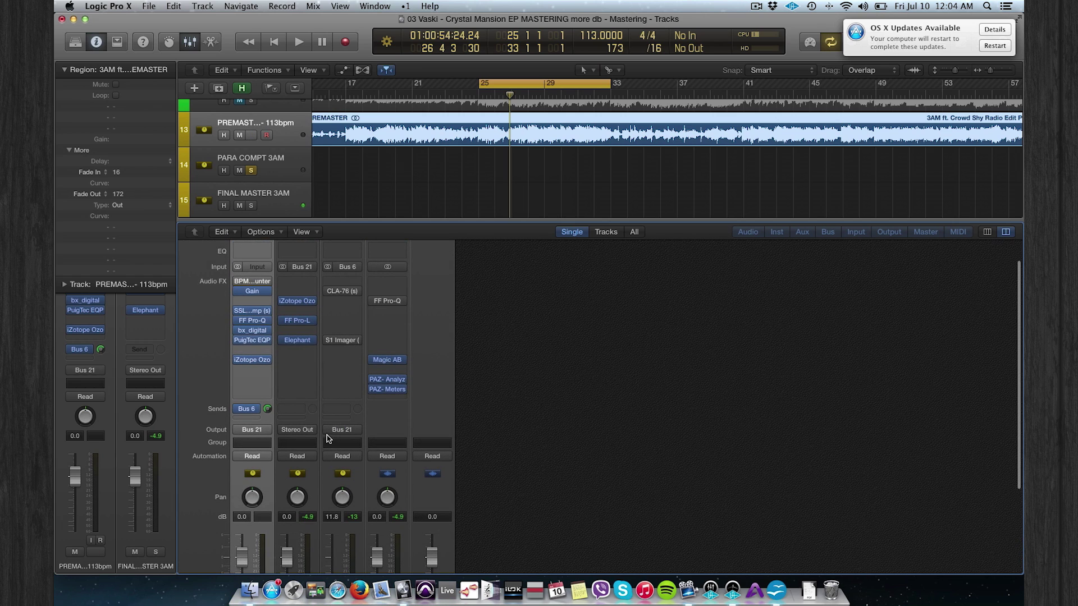
key(s)
key(space)
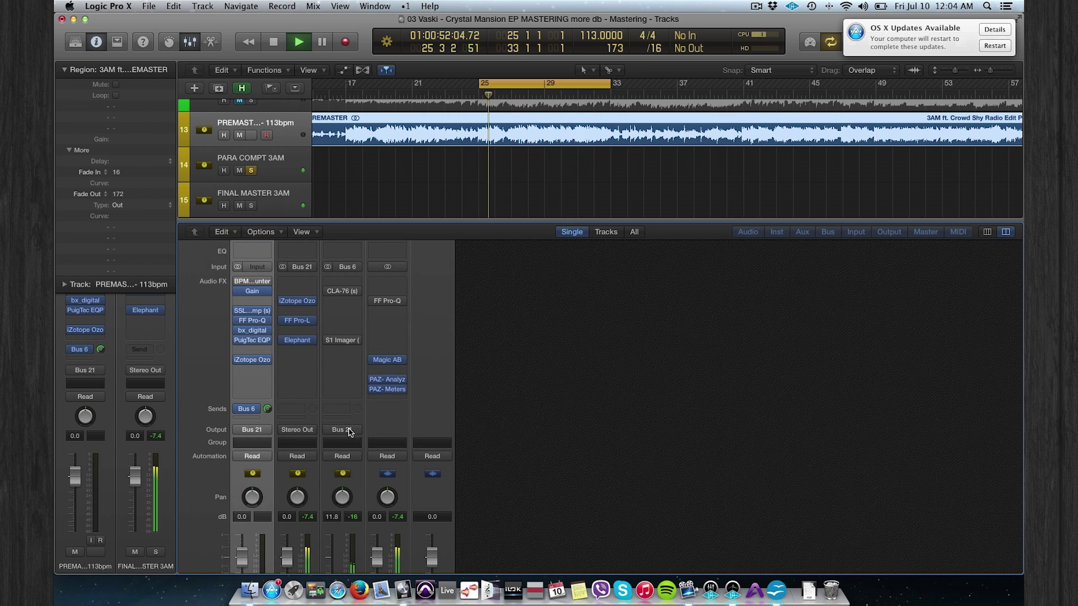
key(s)
scroll(349, 424, down, 5)
drag(331, 494, 332, 484)
scroll(329, 337, up, 5)
key(space)
Enable the CLA-76 compressor on the PARA COMPT 3AM channel and audition the compressed signal in playback.
click(343, 318)
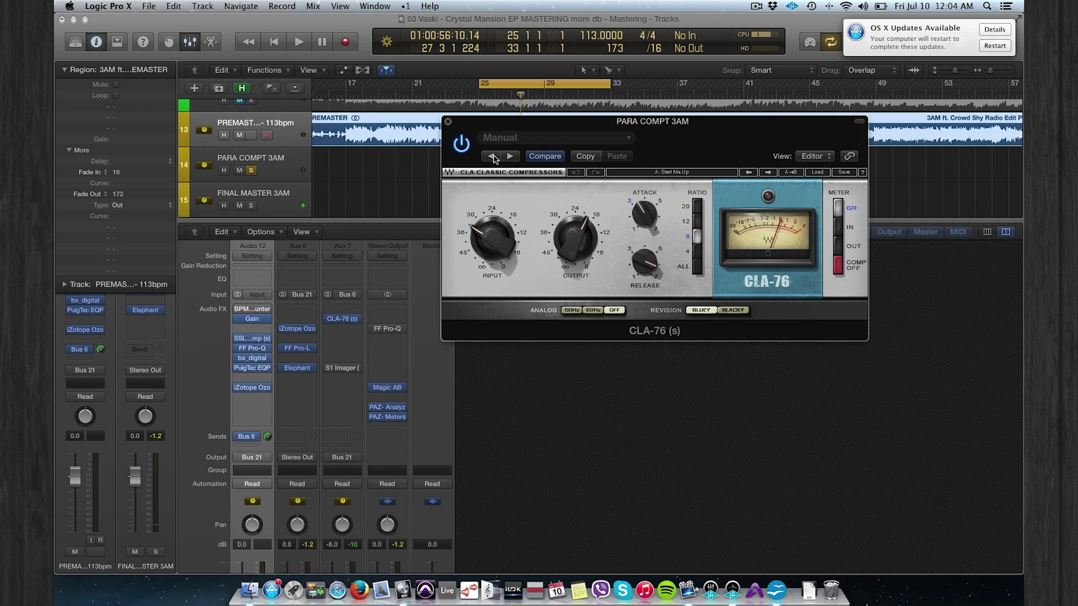
drag(501, 128, 587, 286)
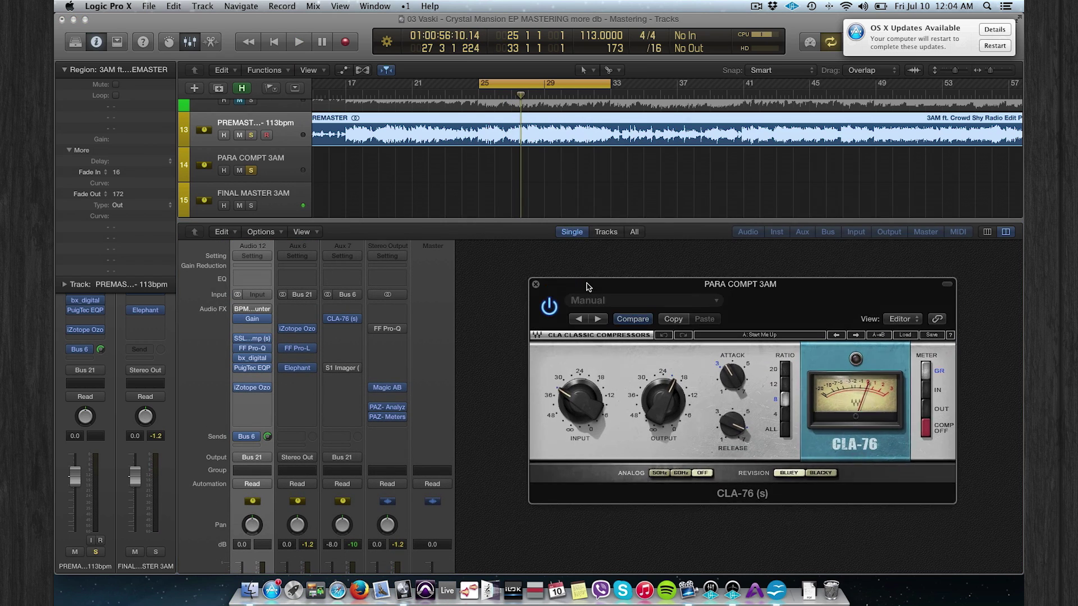
key(s)
key(space)
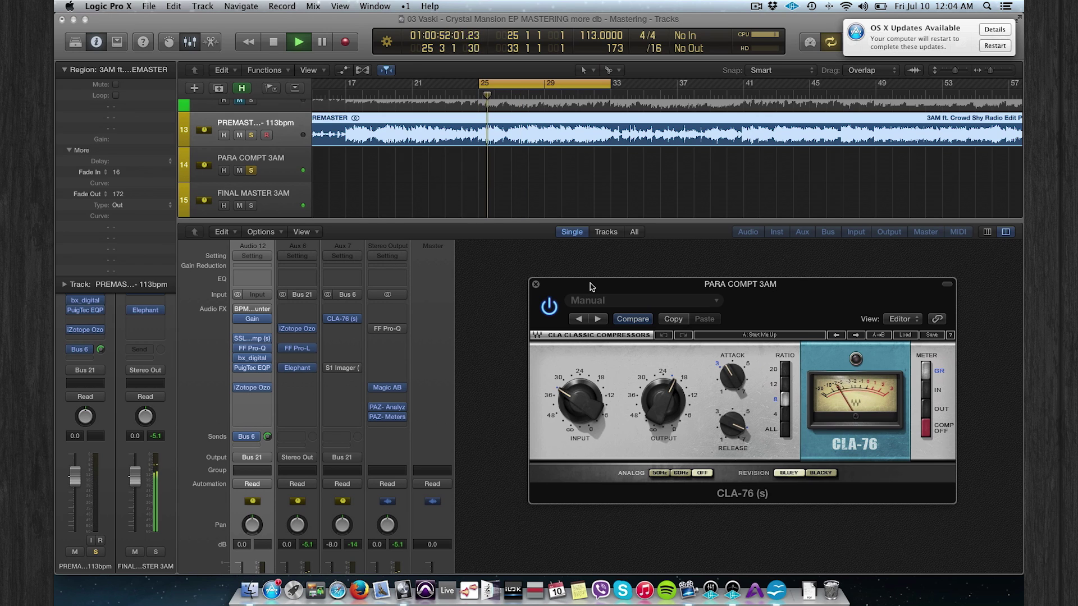
key(space)
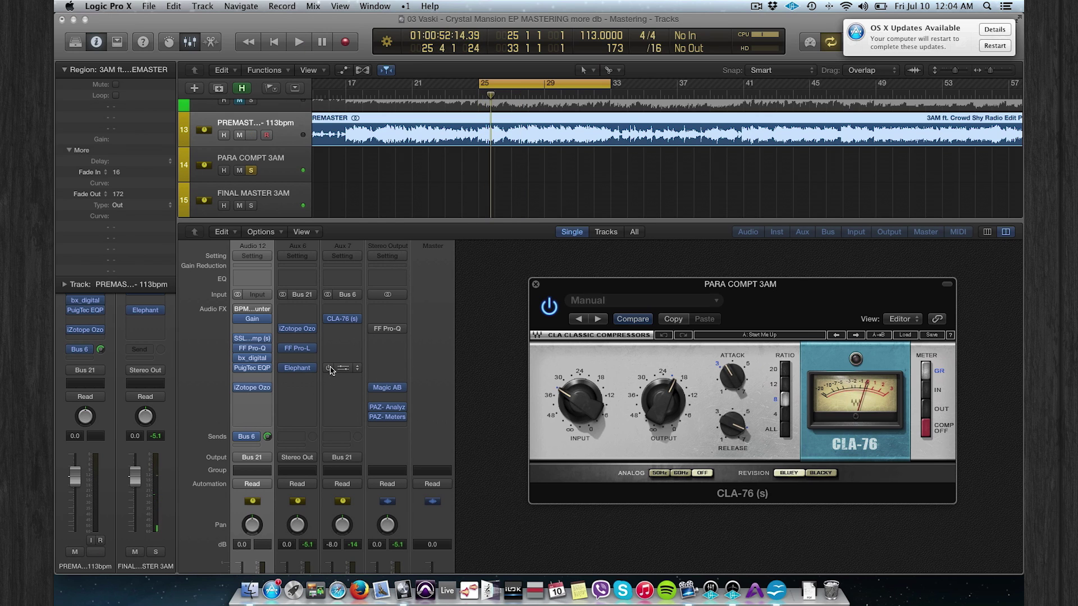
Enable the S1 Imager on the PARA COMPT 3AM channel, view its width settings and close both plug-in windows.
click(339, 369)
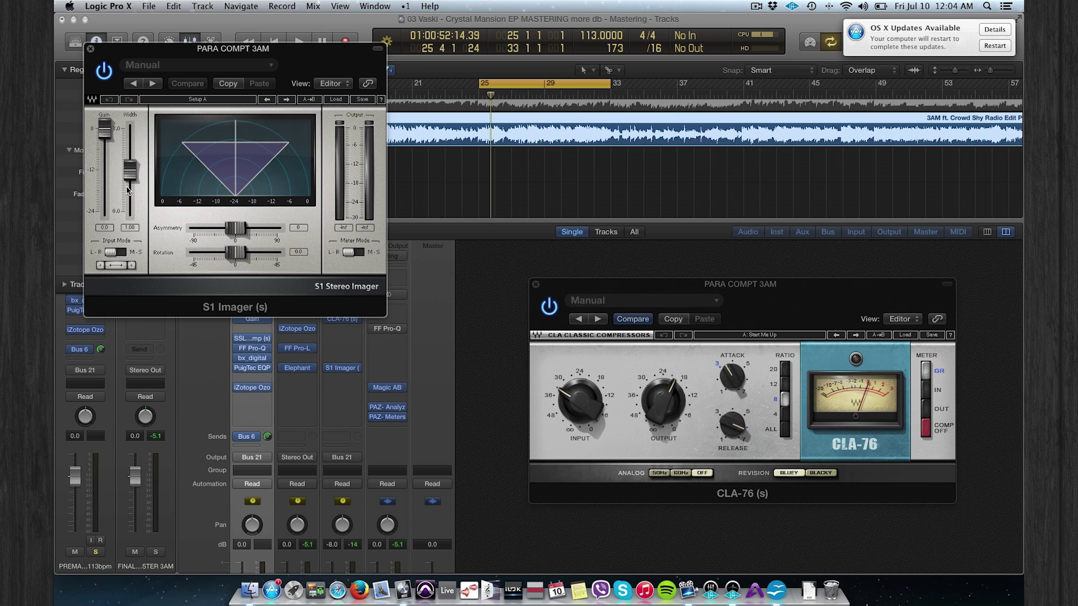
click(90, 49)
click(536, 285)
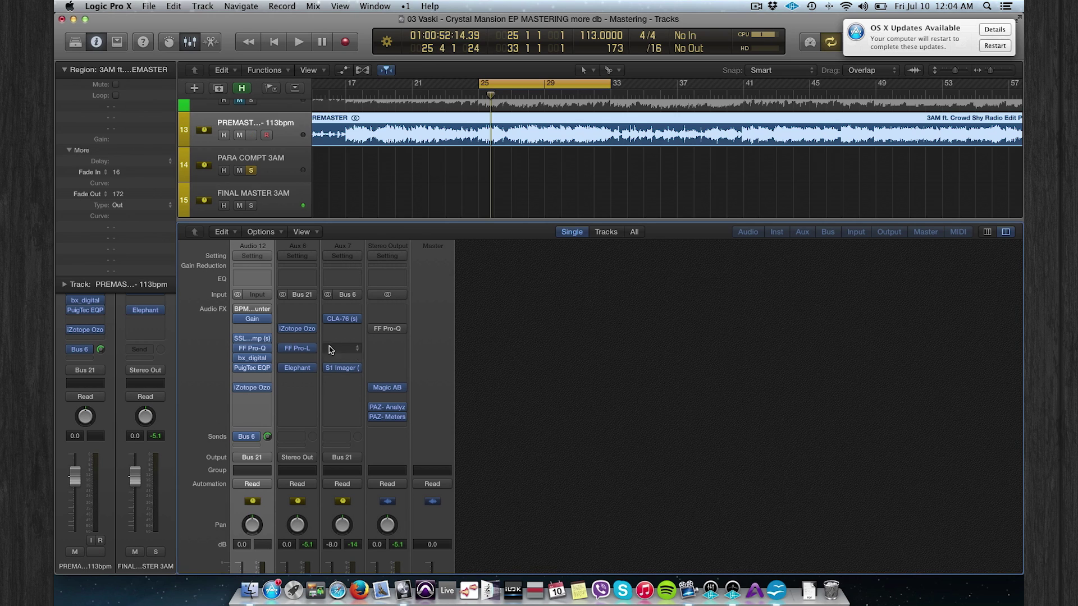
Lower the PARA COMPT 3AM fader to -30.0 dB and turn off the solos on it and the PREMASTER track.
scroll(348, 387, down, 4)
scroll(347, 388, down, 1)
key(s)
drag(331, 457, 332, 482)
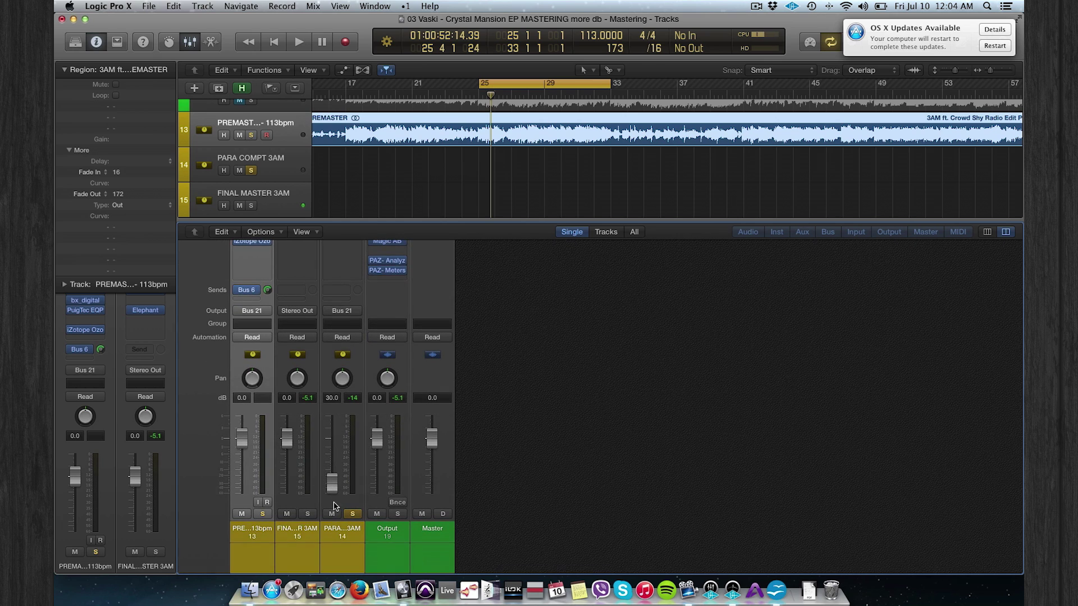
click(353, 514)
Play the full master and compare it with the PARA COMPT 3AM channel muted and unmuted.
key(space)
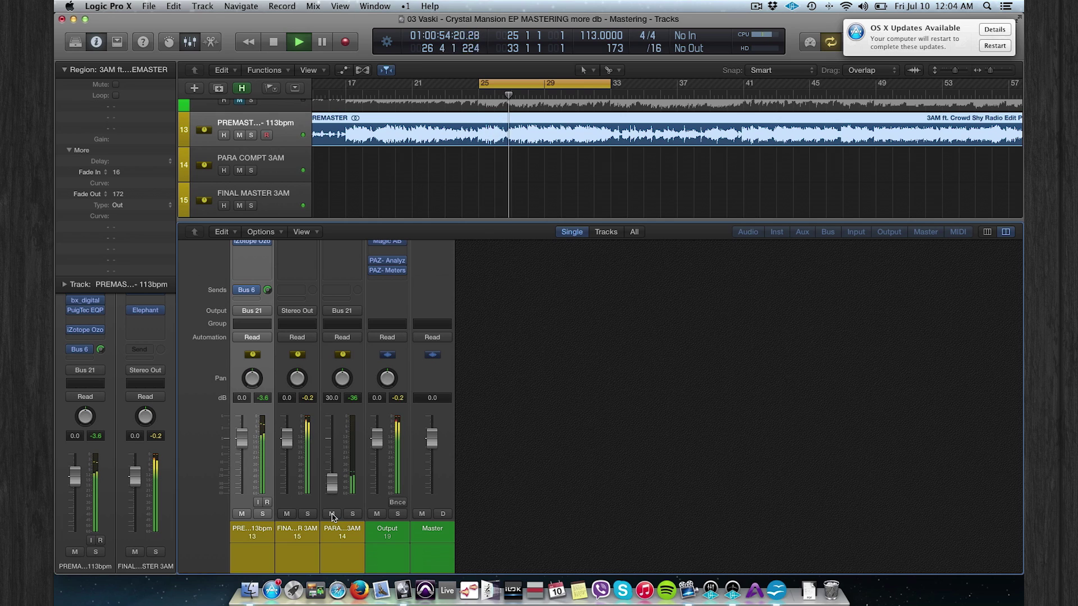
click(333, 514)
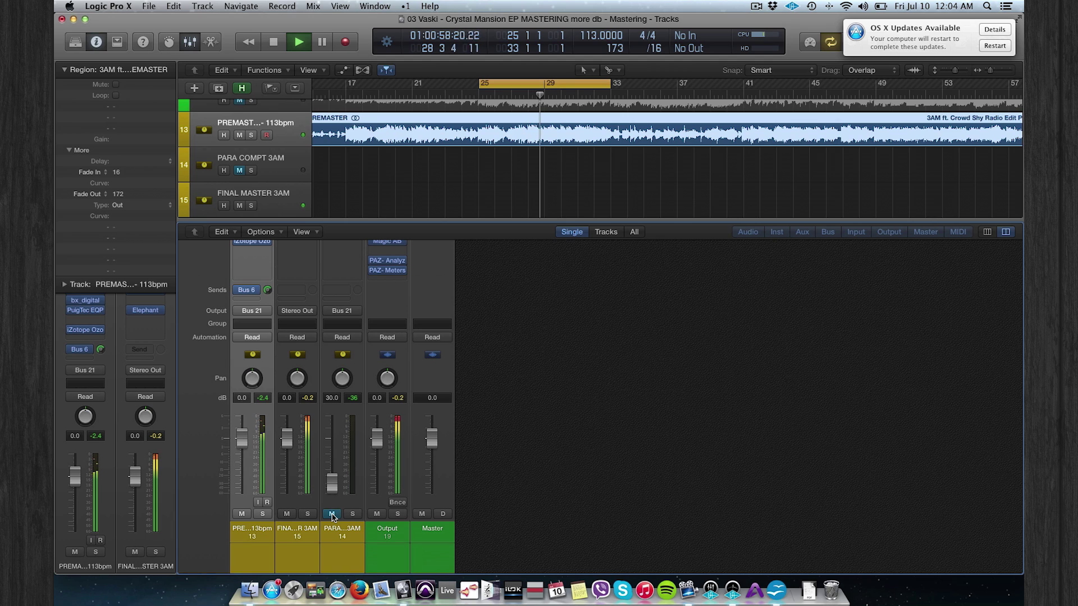
click(332, 514)
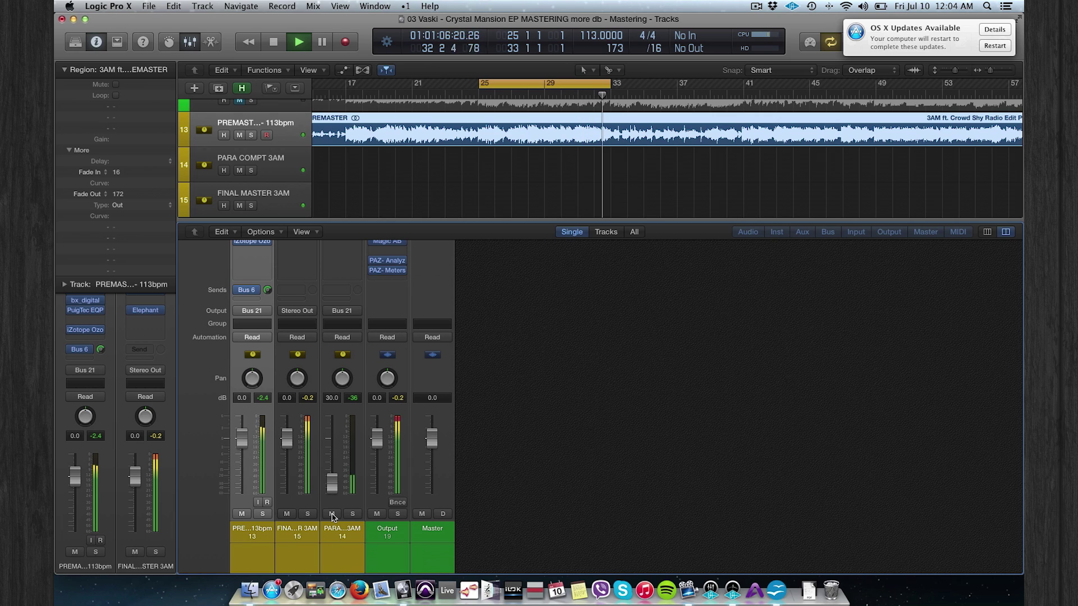
key(space)
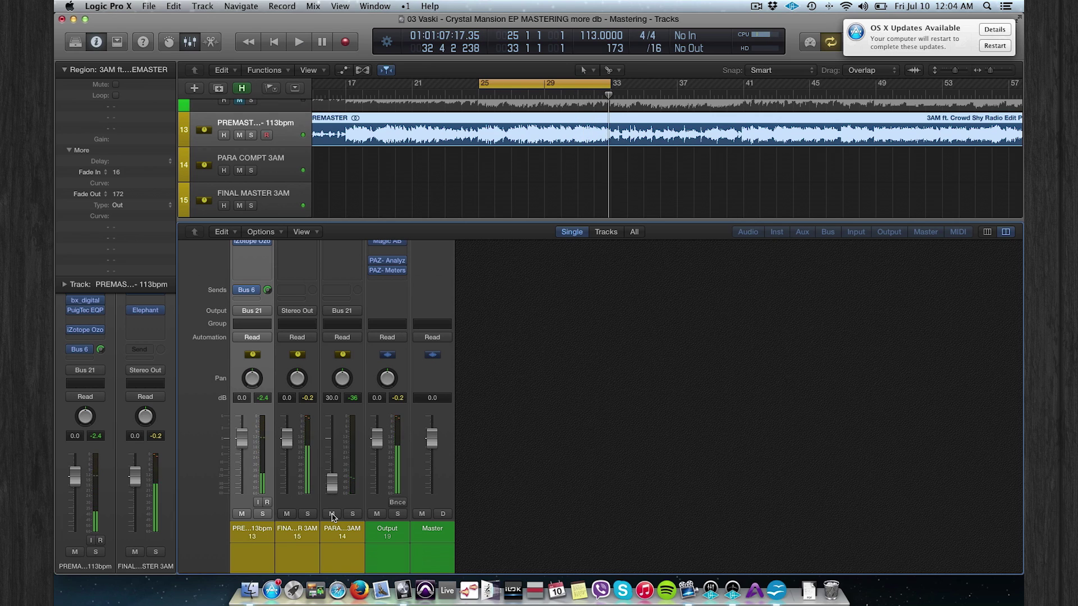
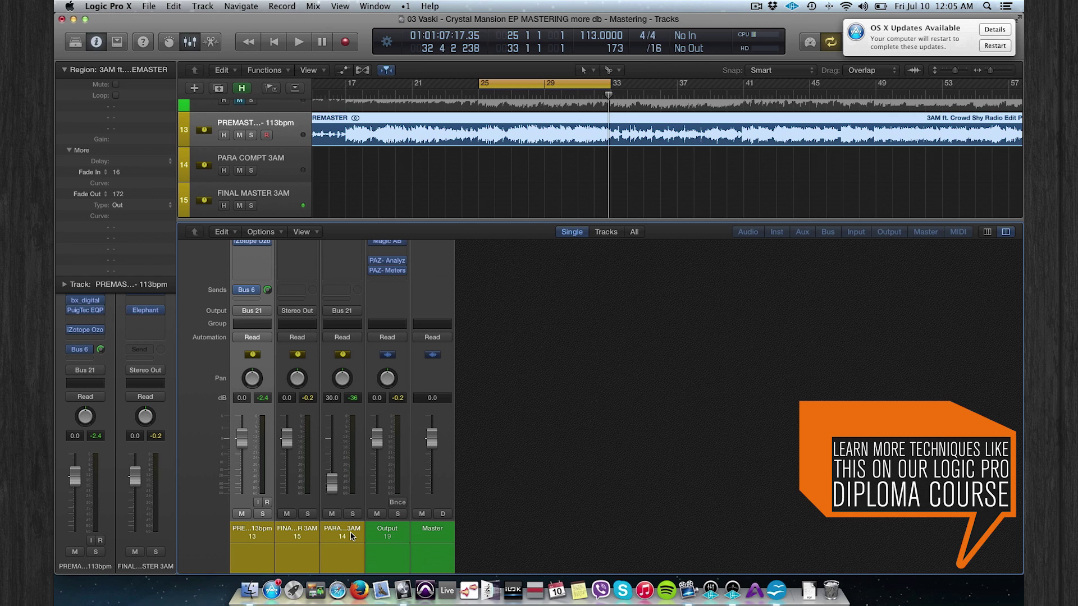
scroll(347, 426, up, 5)
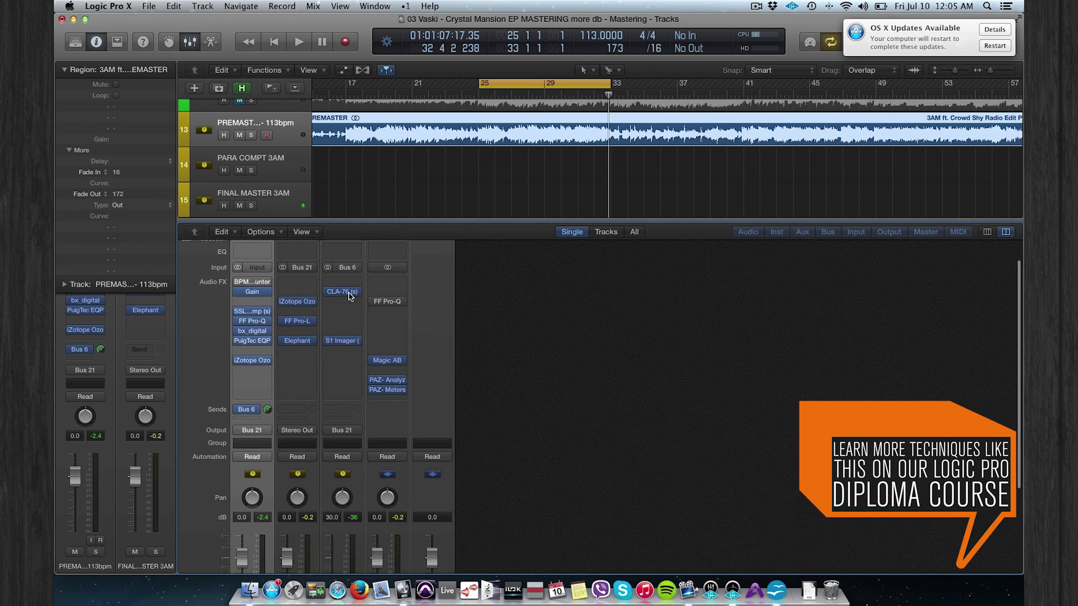